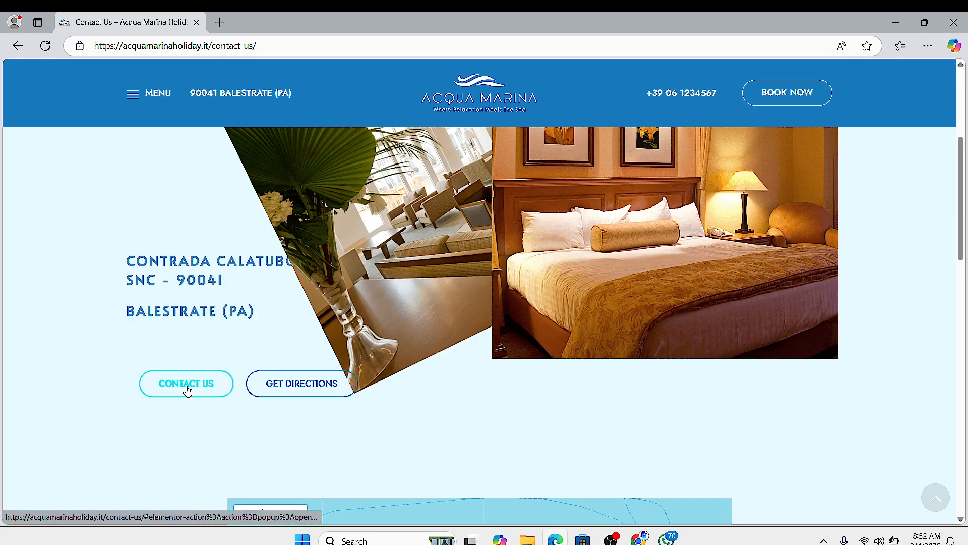
Open the Contact Us popup form, fill in the full name, e-mail address and a short greeting message, and submit it.
click(187, 388)
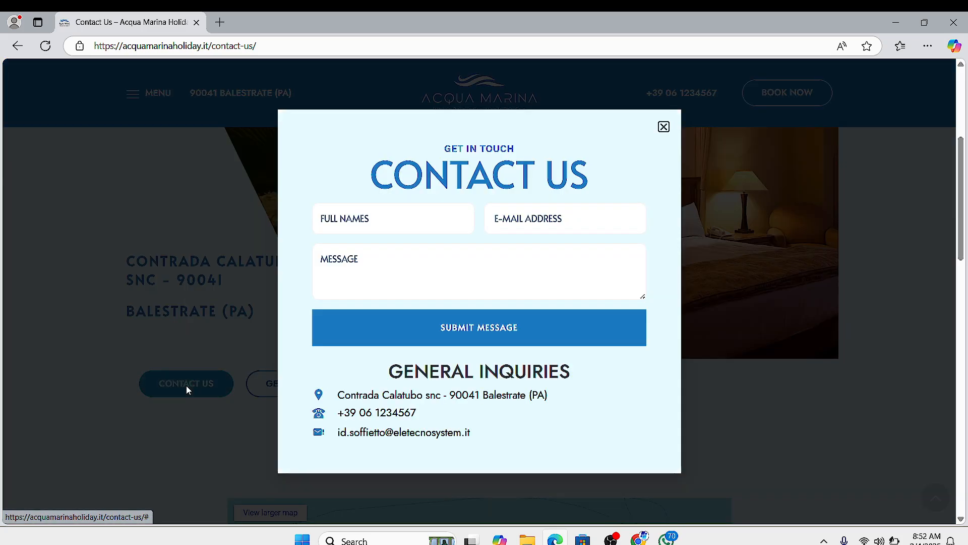
click(354, 221)
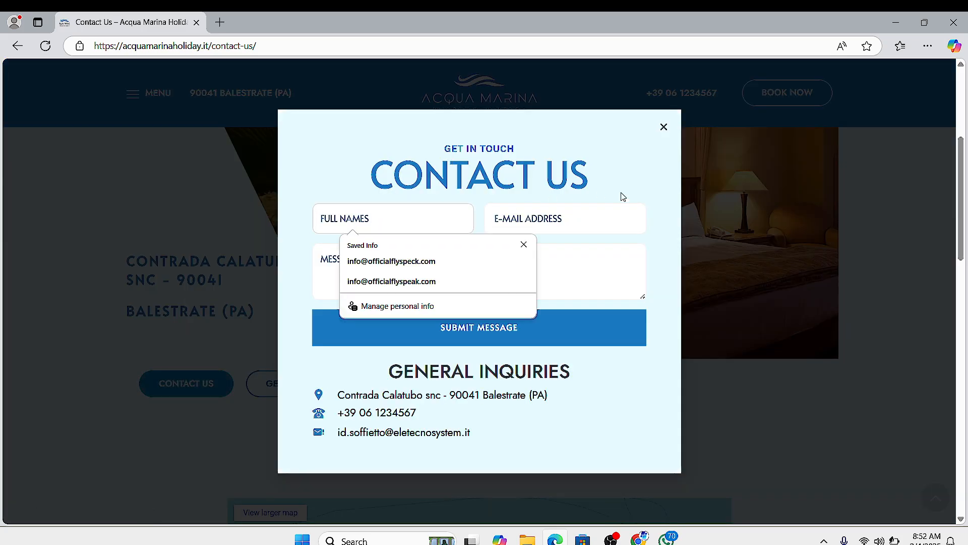
click(644, 176)
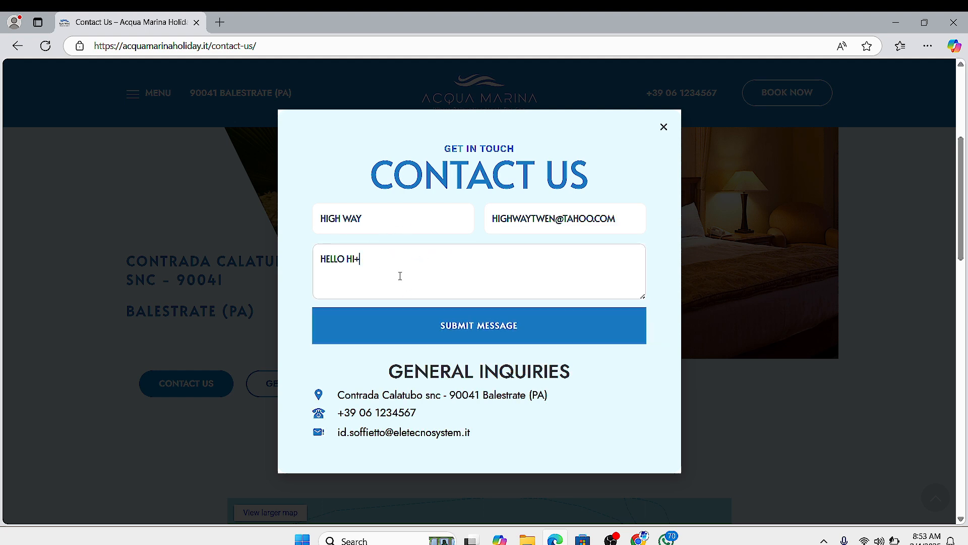
click(467, 322)
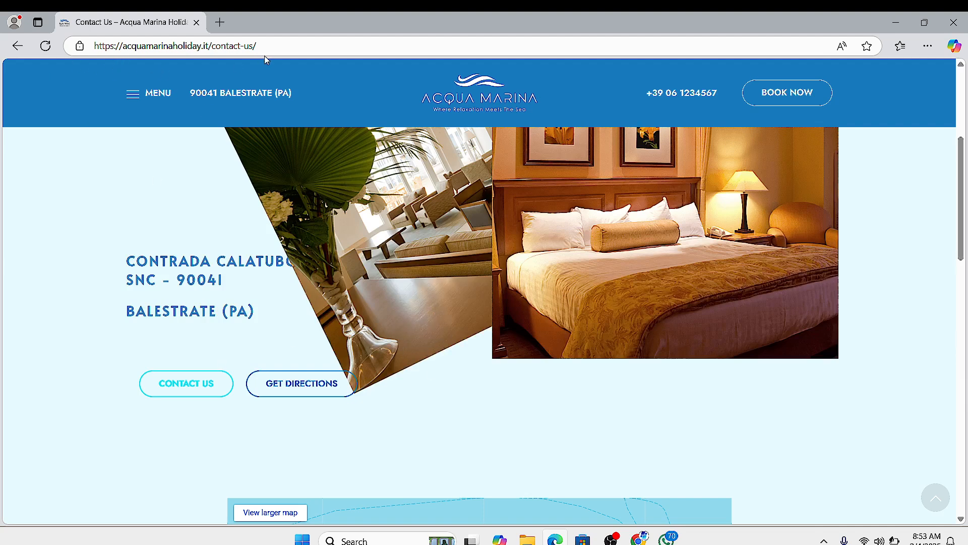
scroll(283, 270, down, 1)
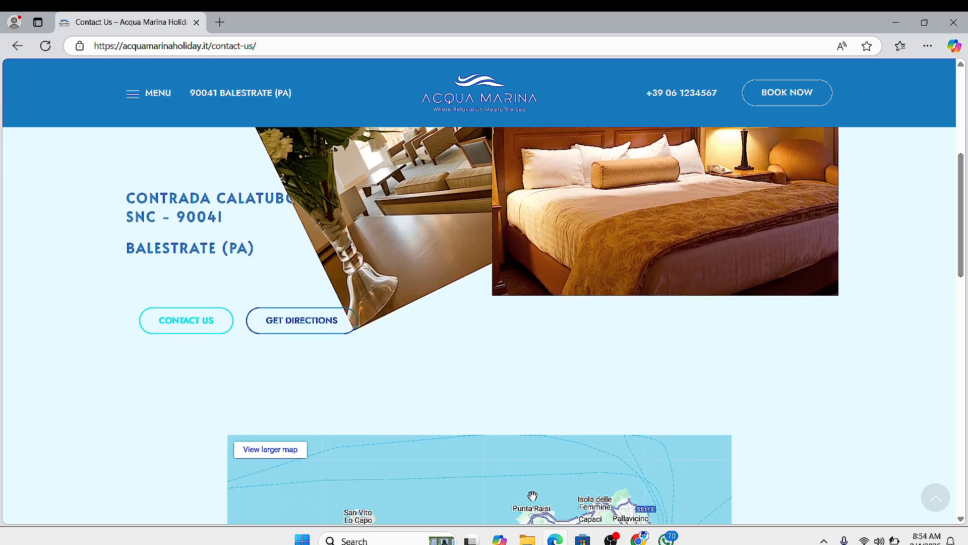
Switch to Chrome and go from the Acqua Marina home page to its Contact Us page.
click(640, 539)
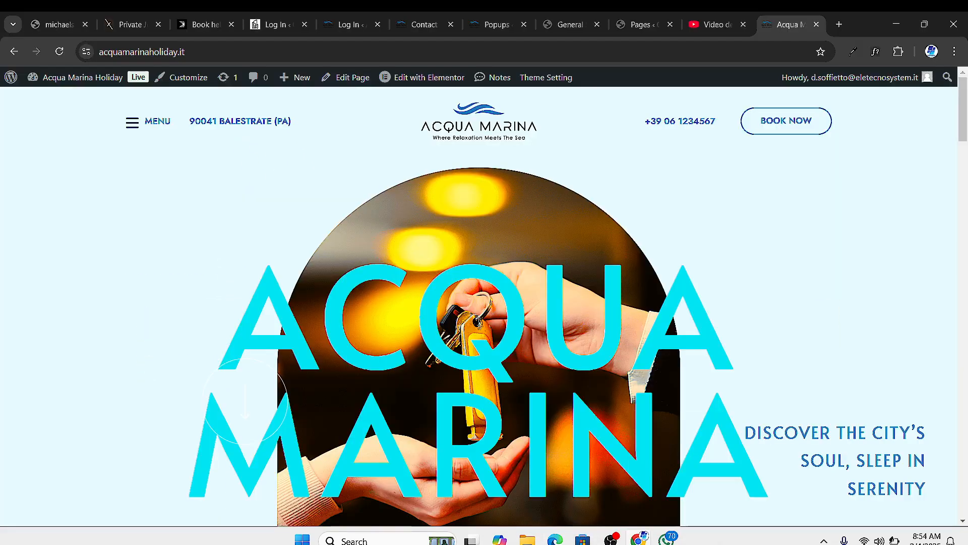
scroll(293, 226, down, 10)
scroll(307, 239, up, 7)
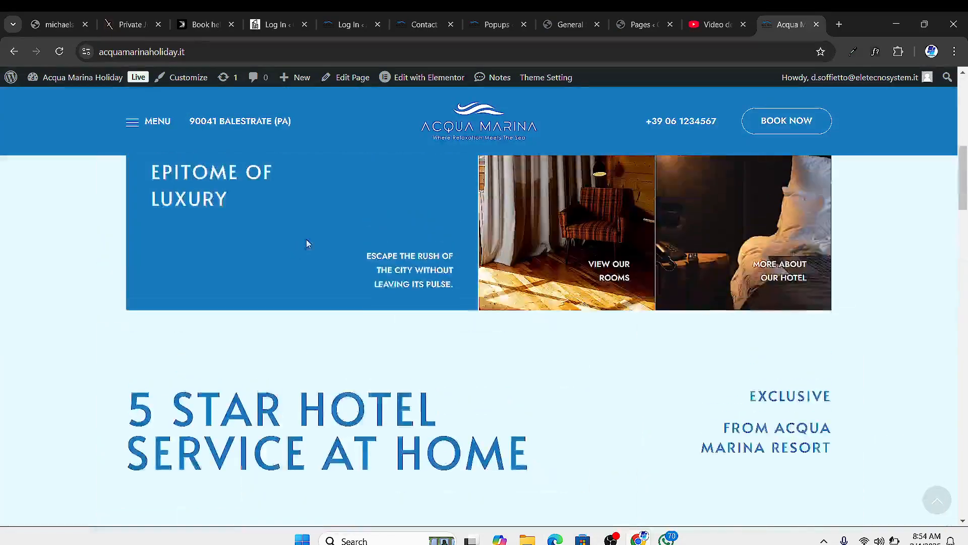
scroll(152, 151, down, 5)
click(149, 121)
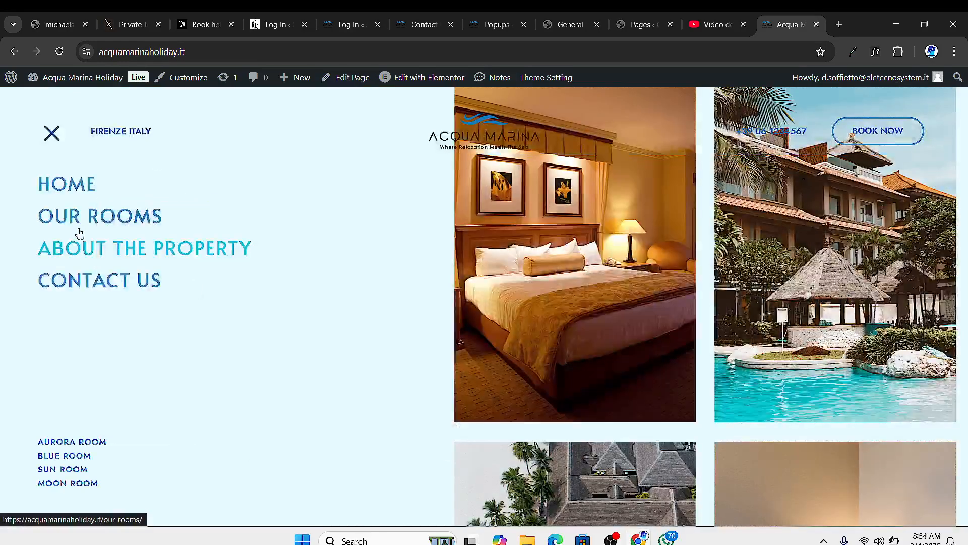
click(106, 279)
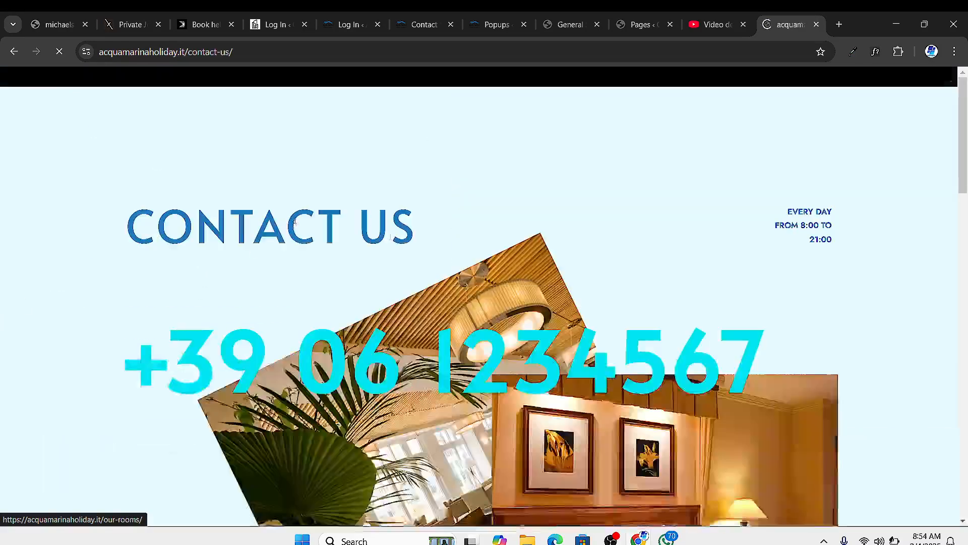
Try out the Contact Us popup above the map on the contact page, and close the site's page.
scroll(465, 341, down, 5)
scroll(313, 318, down, 4)
scroll(197, 261, up, 3)
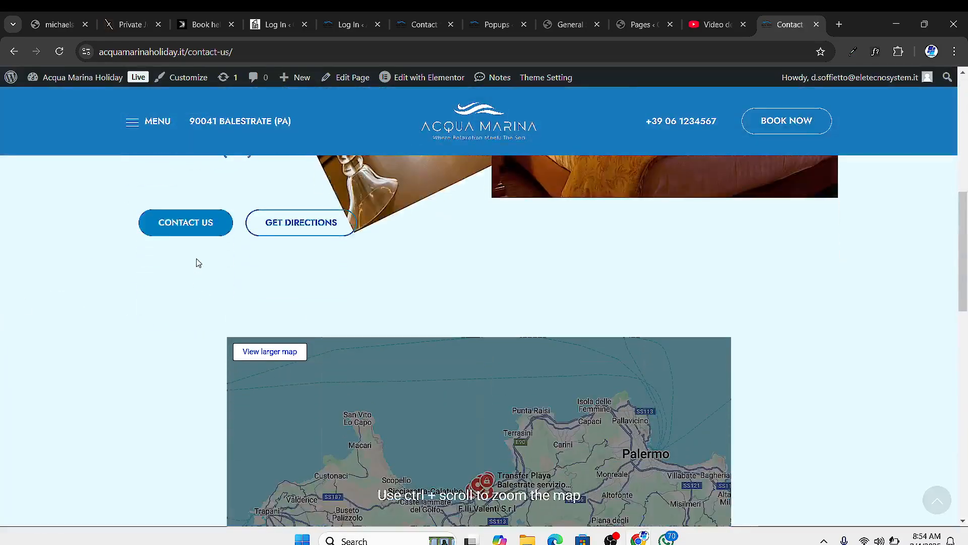
click(192, 227)
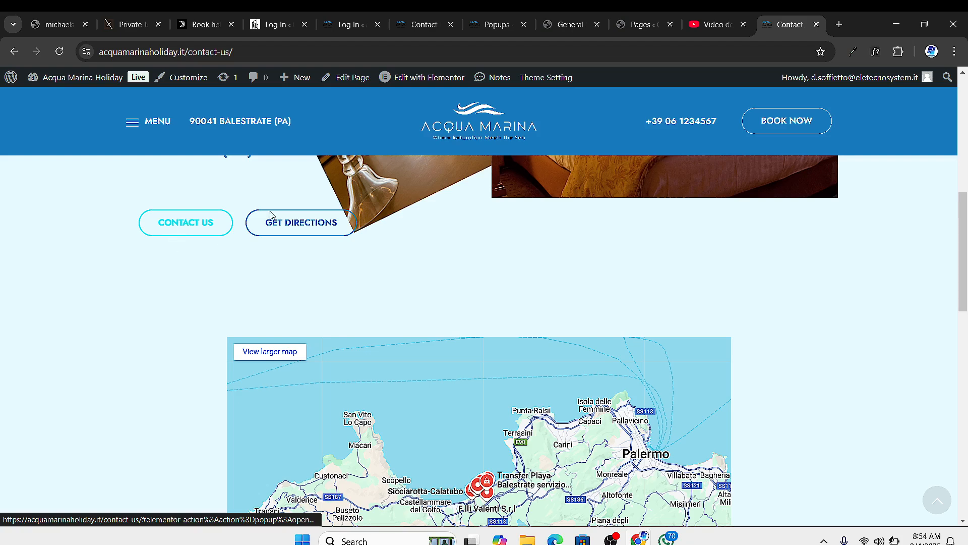
click(815, 24)
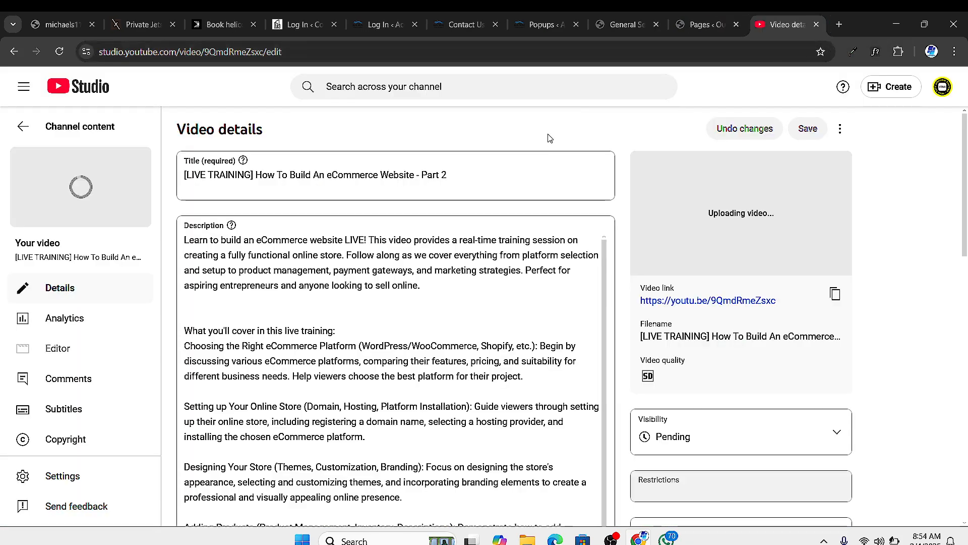
Switch to the Outdoor Adventure site's WordPress admin and open its list of Elementor popup templates.
click(595, 30)
click(528, 31)
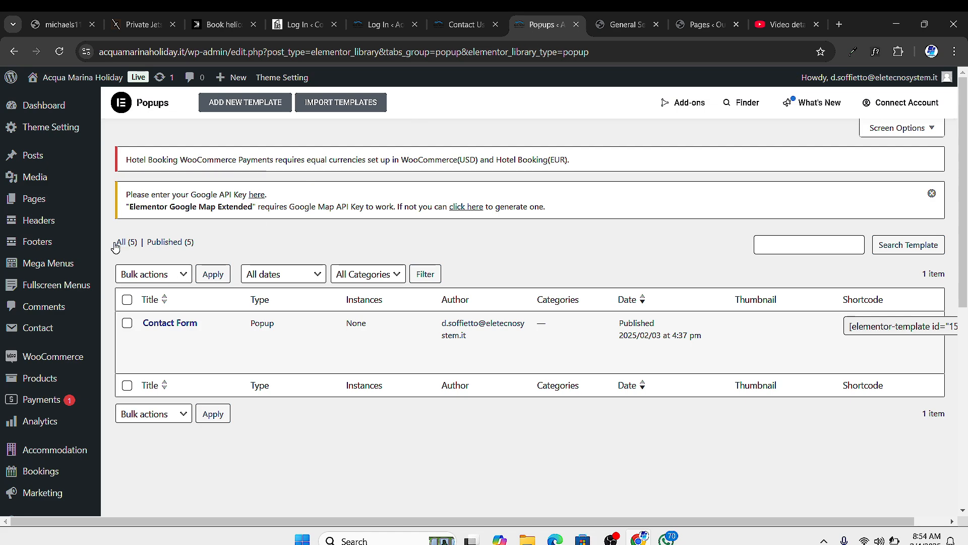
mouse_move(57, 267)
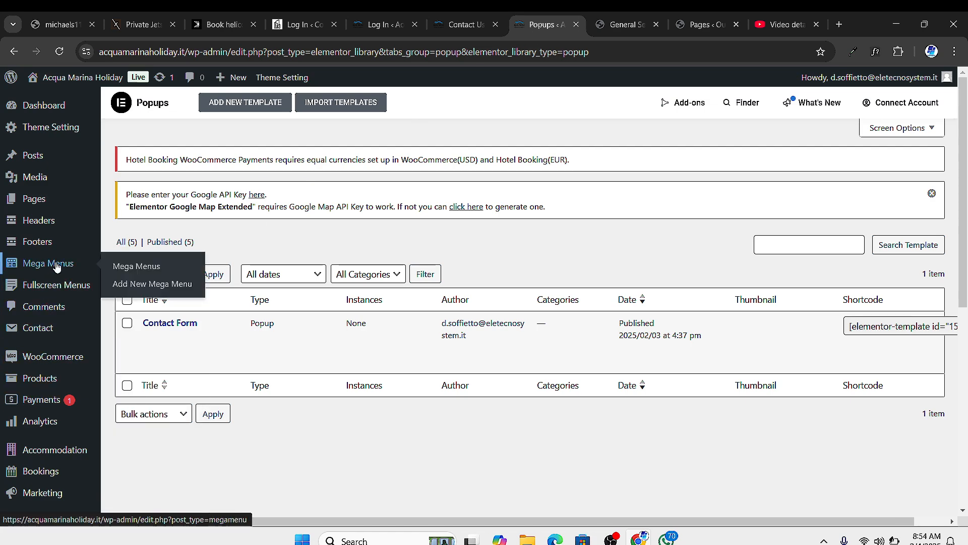
click(605, 26)
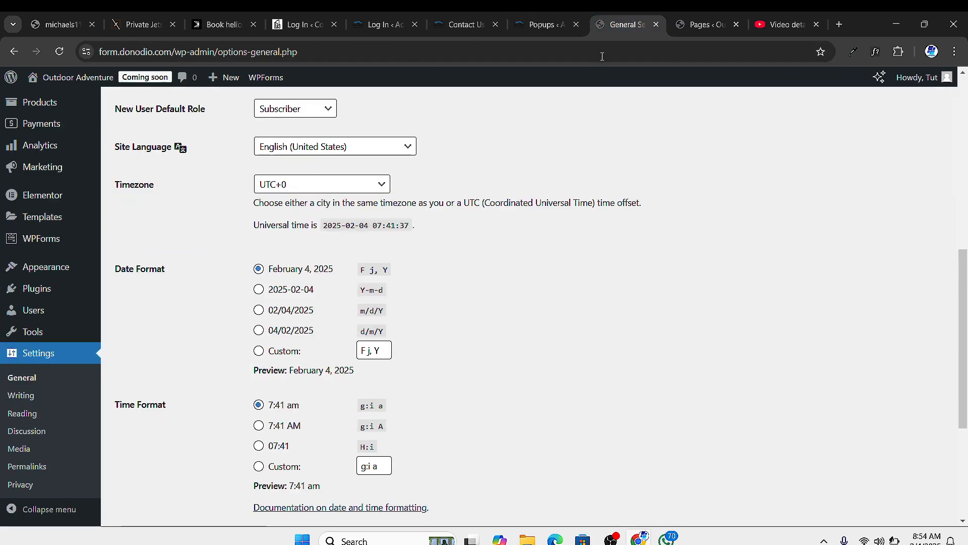
click(719, 28)
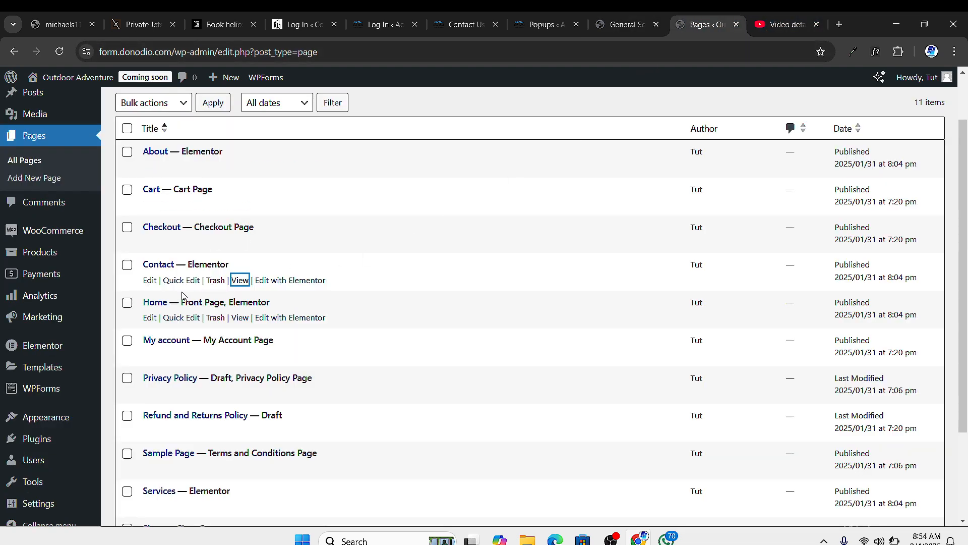
mouse_move(36, 323)
mouse_move(27, 377)
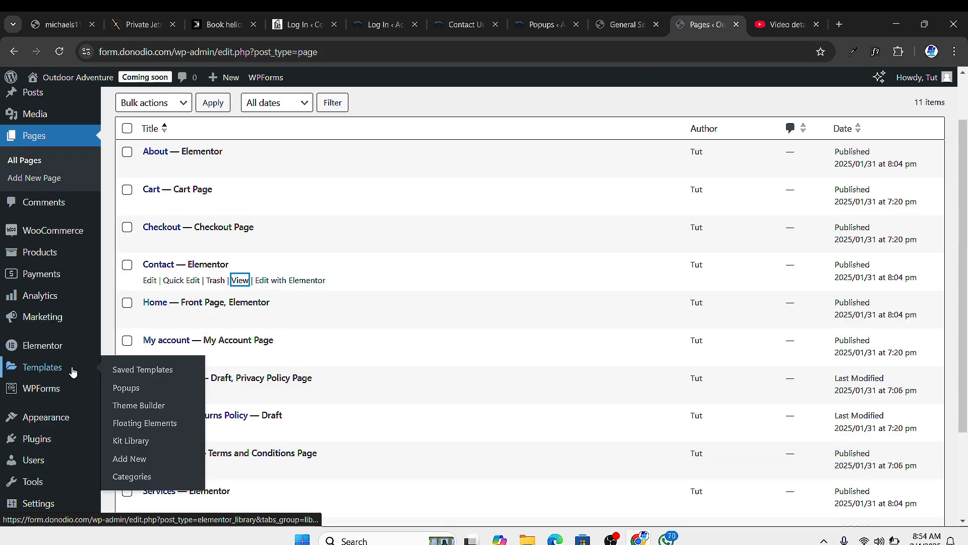
click(128, 388)
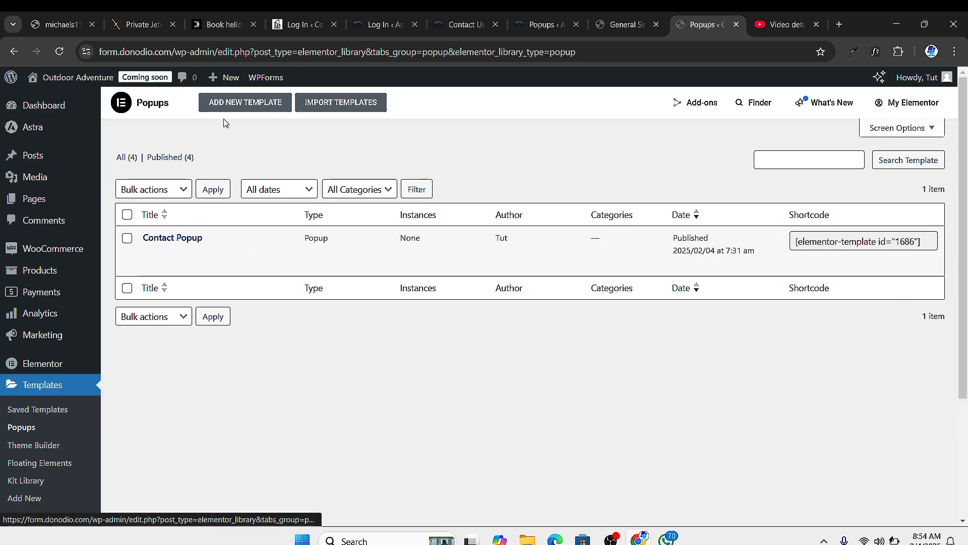
Move the existing Contact Popup template to the trash and create a new popup template named Contact Popup.
mouse_move(296, 251)
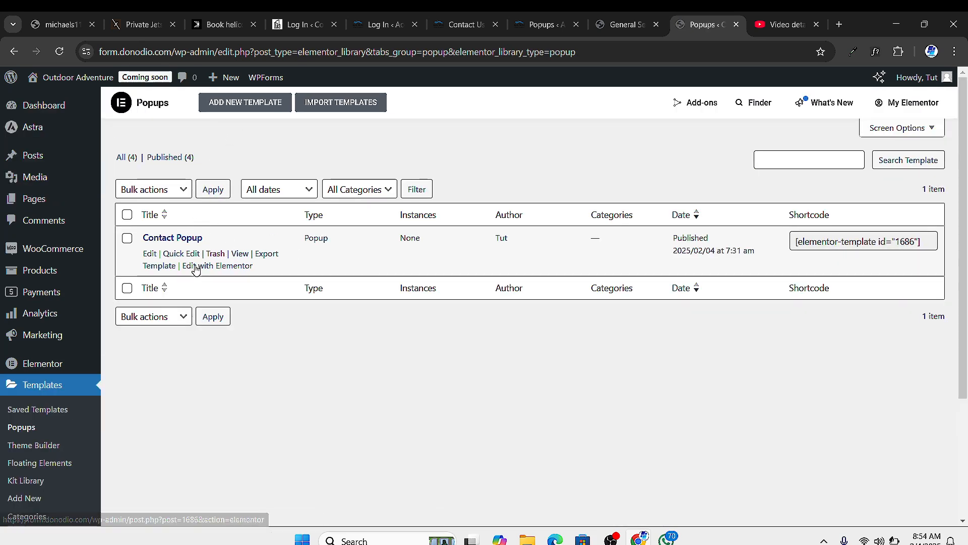
click(216, 255)
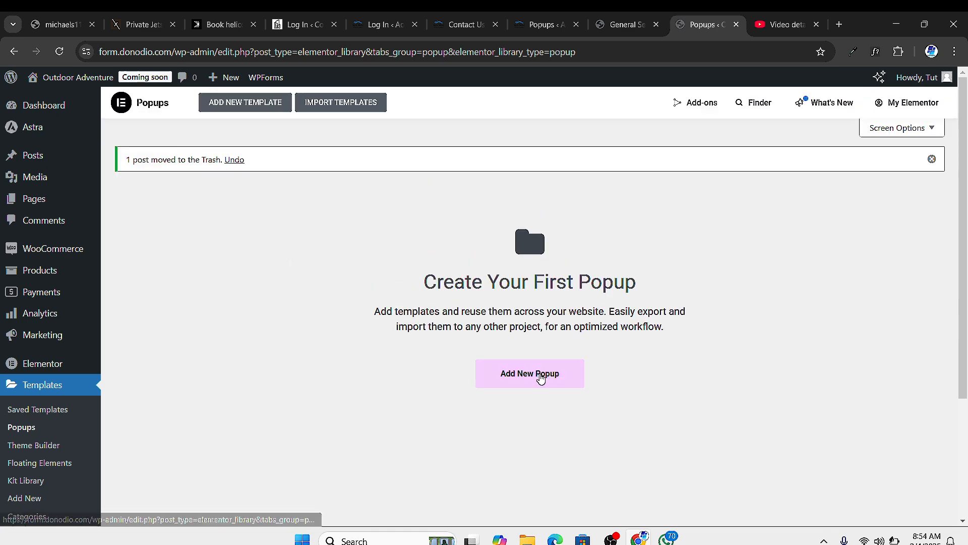
click(545, 373)
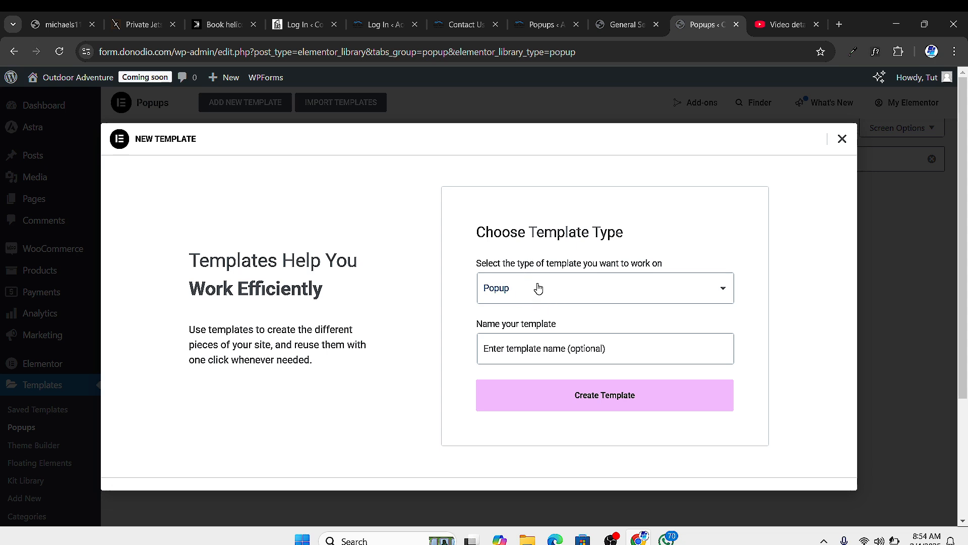
click(546, 348)
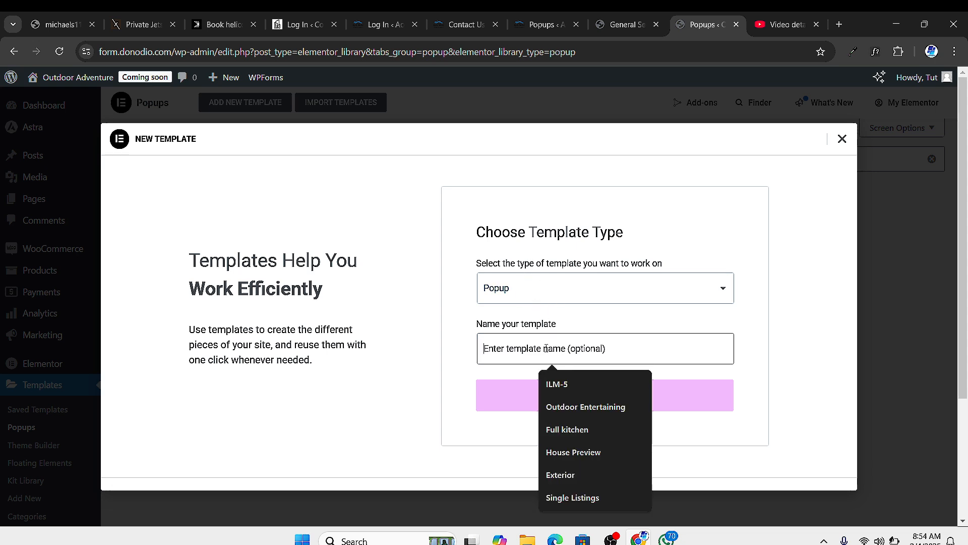
text(Contact)
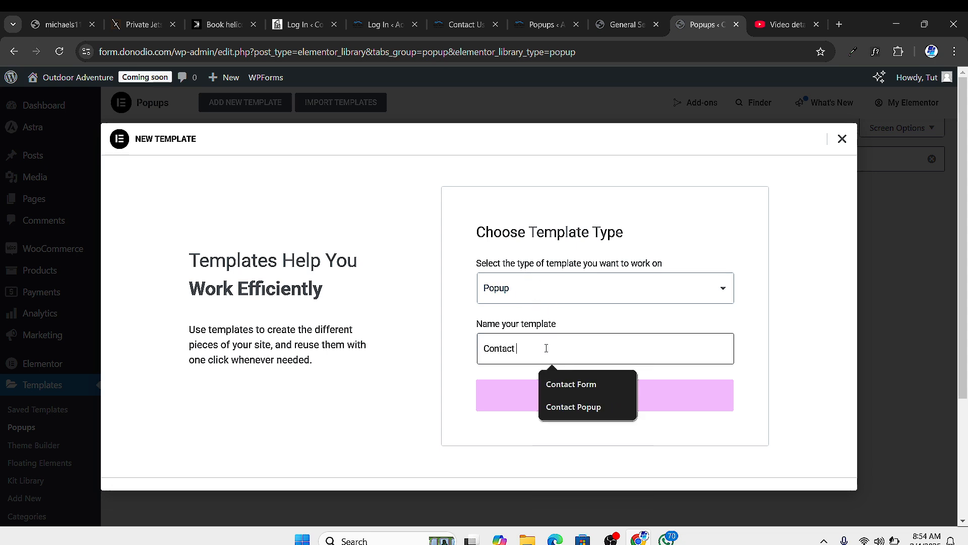
text( Popup)
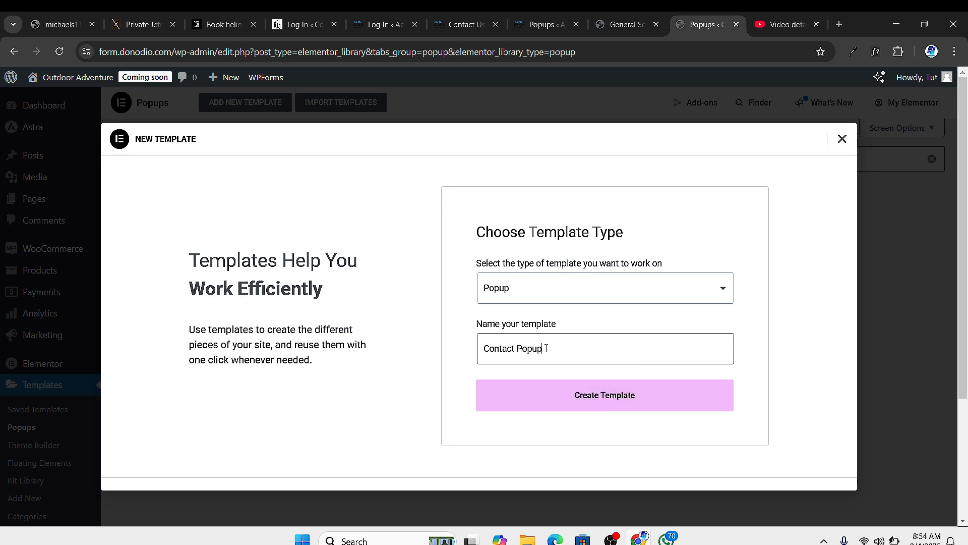
click(623, 398)
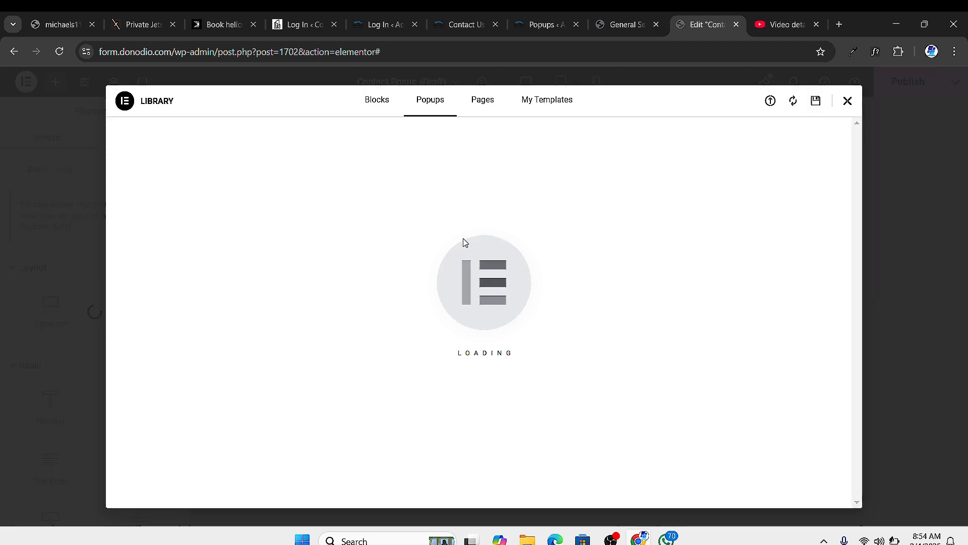
Insert the "Learn How We Helped 100 Top Brands Gain Success" popup design from the template library.
scroll(444, 345, down, 3)
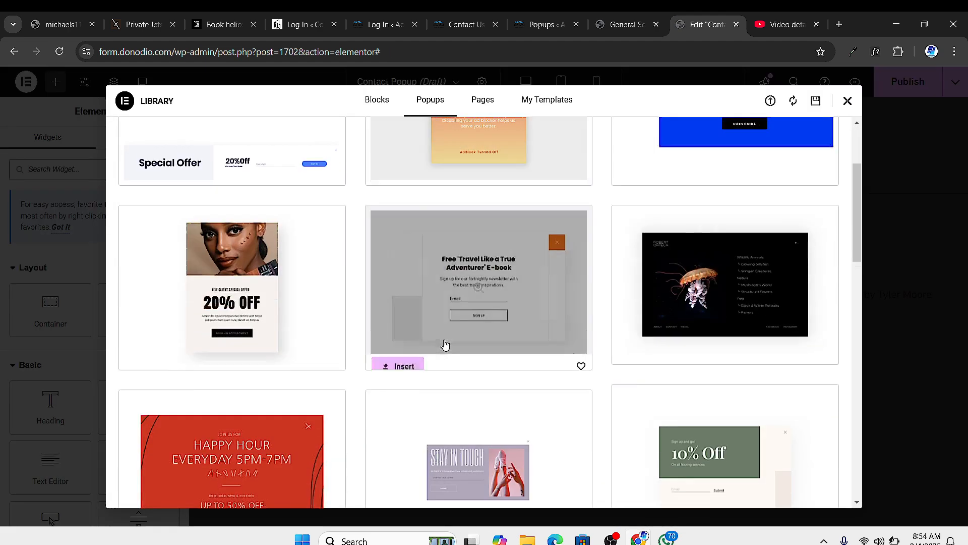
scroll(444, 345, down, 8)
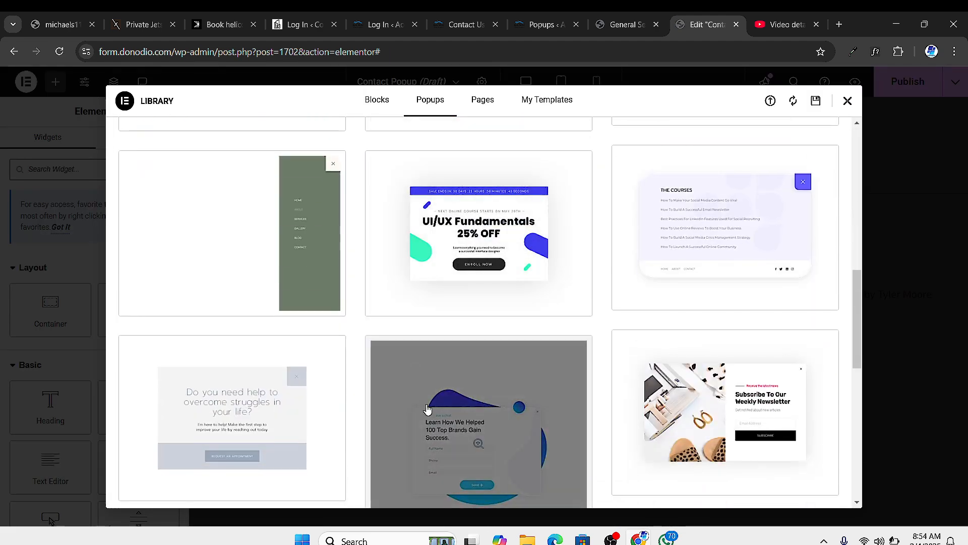
scroll(427, 408, down, 3)
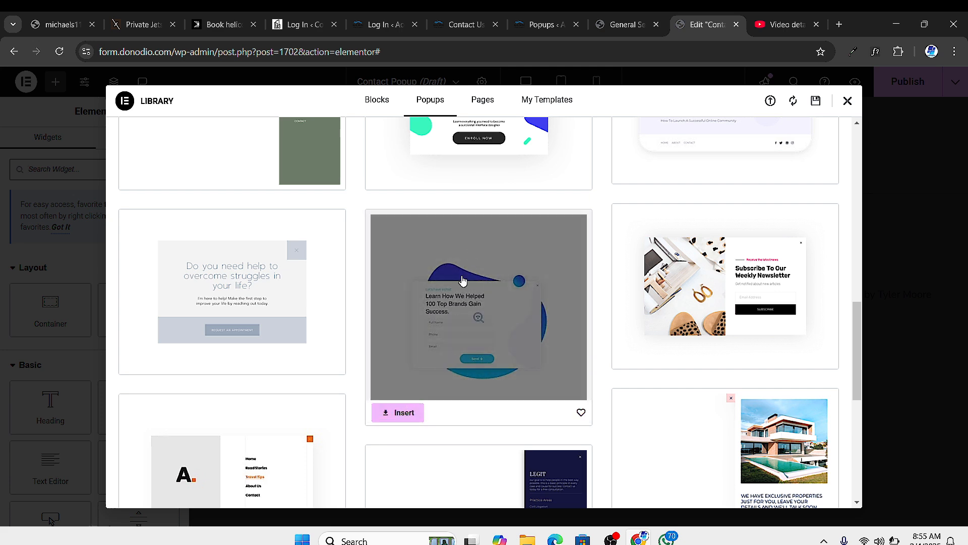
scroll(459, 313, up, 15)
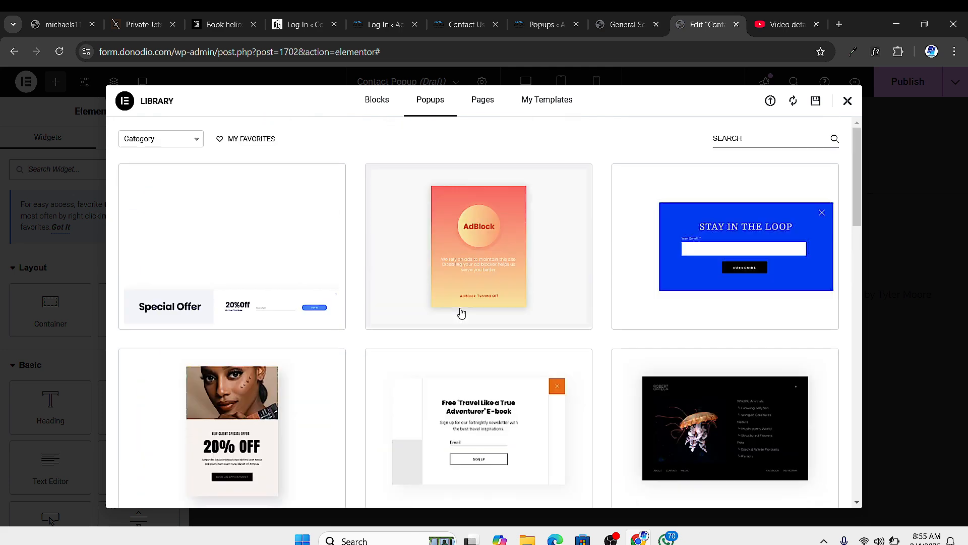
scroll(456, 315, down, 2)
scroll(454, 316, down, 10)
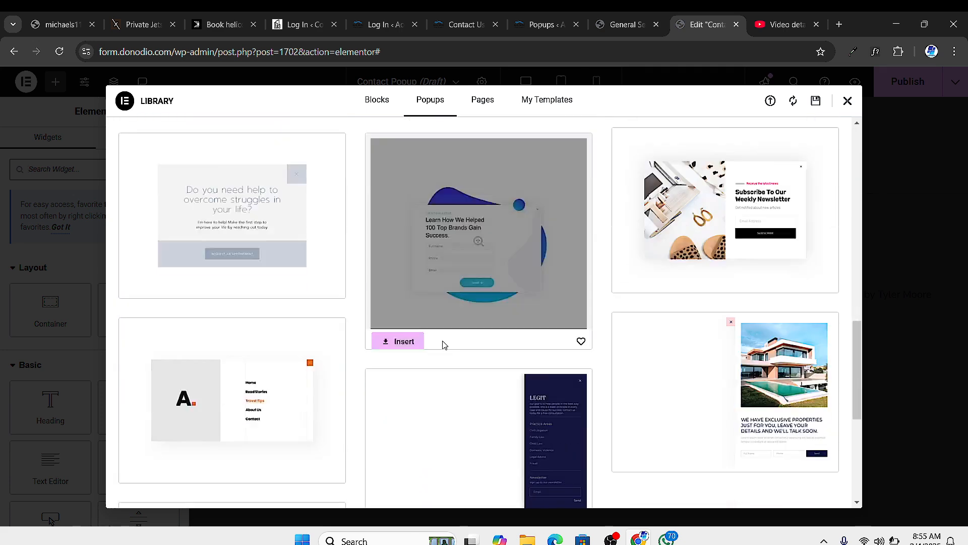
scroll(448, 238, up, 1)
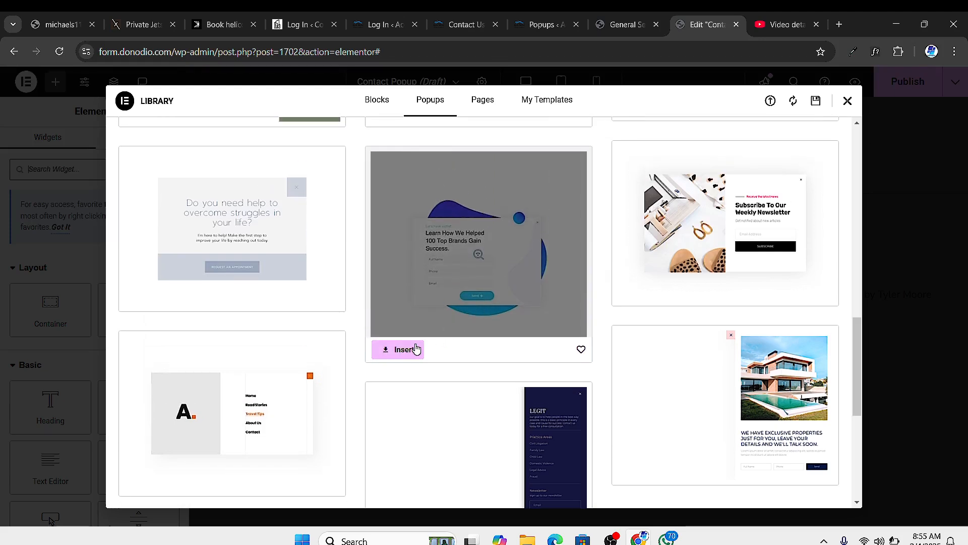
click(398, 356)
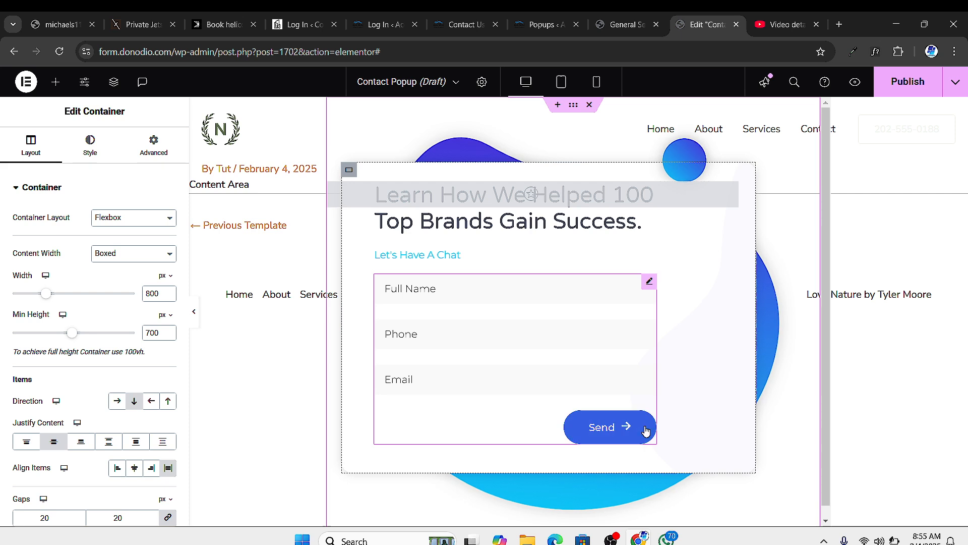
Open the popup's contact form for editing and show its Actions After Submit settings.
click(648, 282)
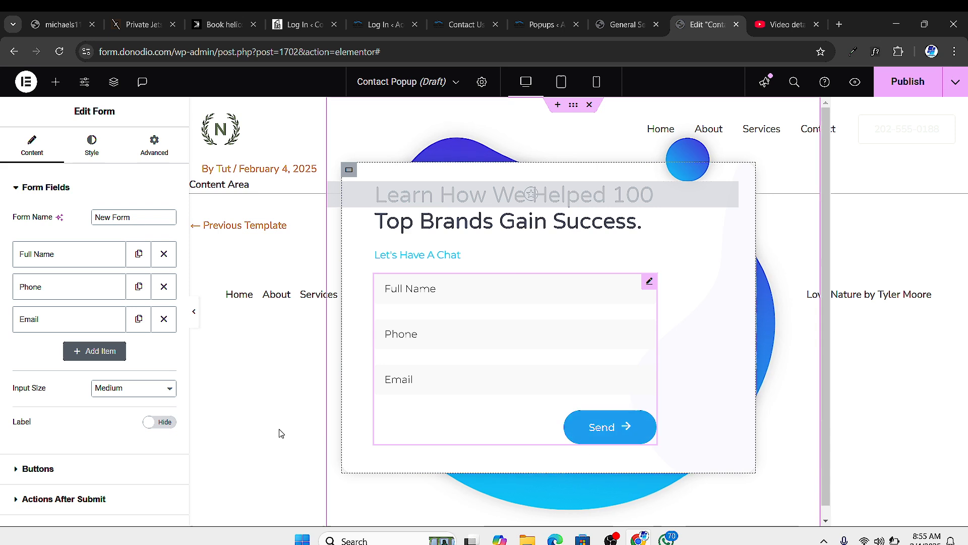
scroll(86, 396, down, 1)
scroll(80, 411, down, 1)
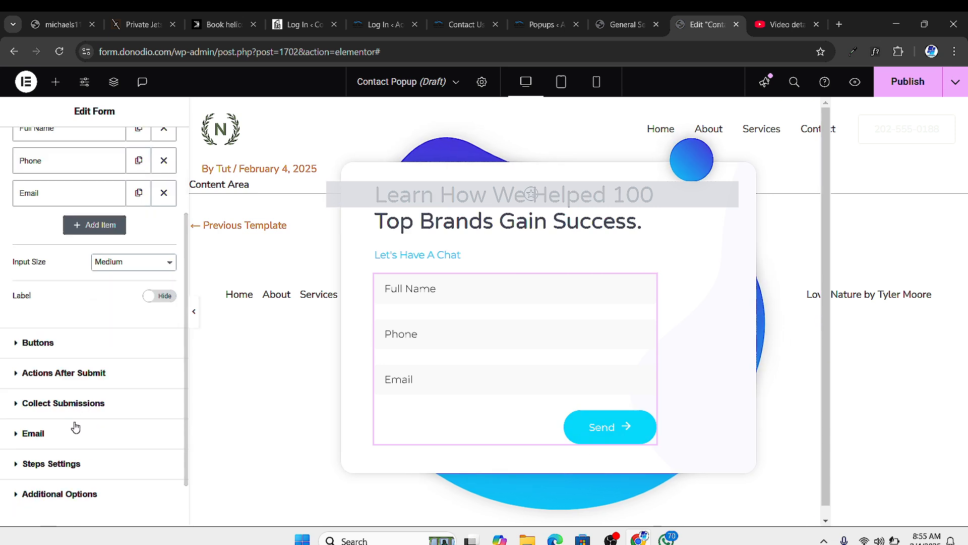
click(15, 375)
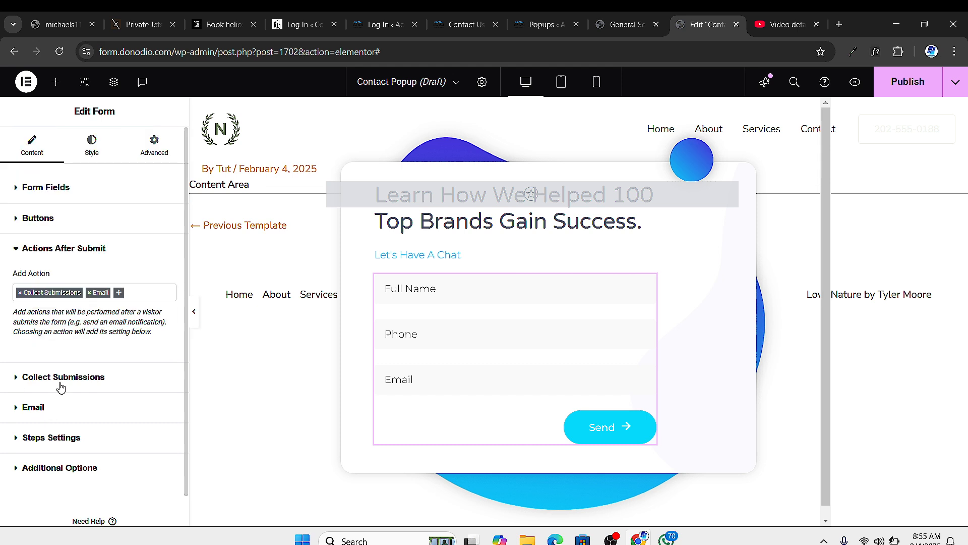
Add Popup to the contact form's actions after submit and open its Popup settings.
click(120, 293)
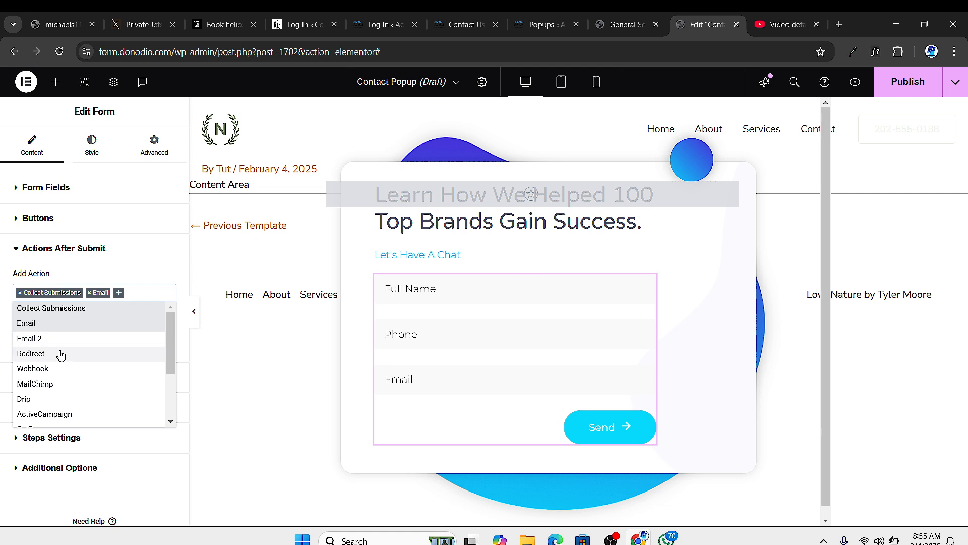
scroll(71, 389, down, 3)
click(69, 419)
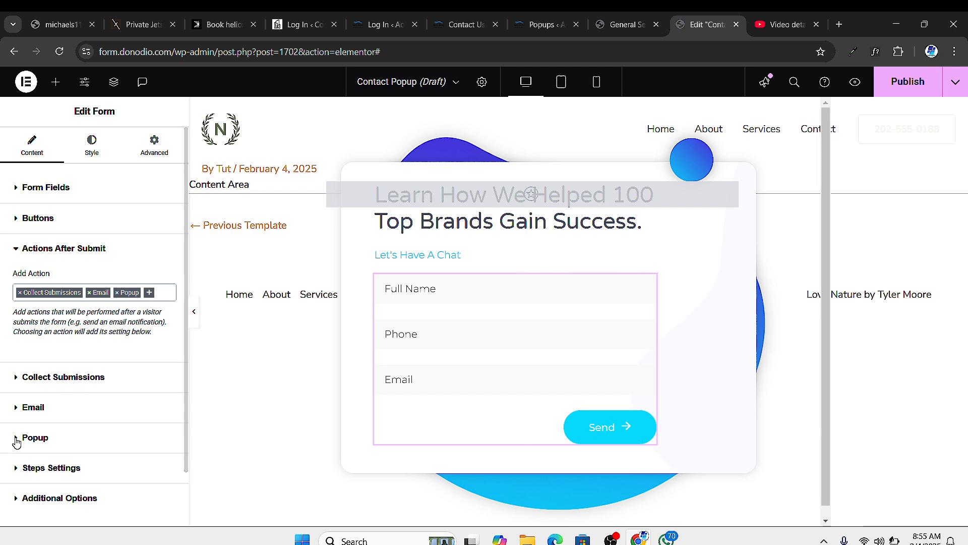
click(20, 439)
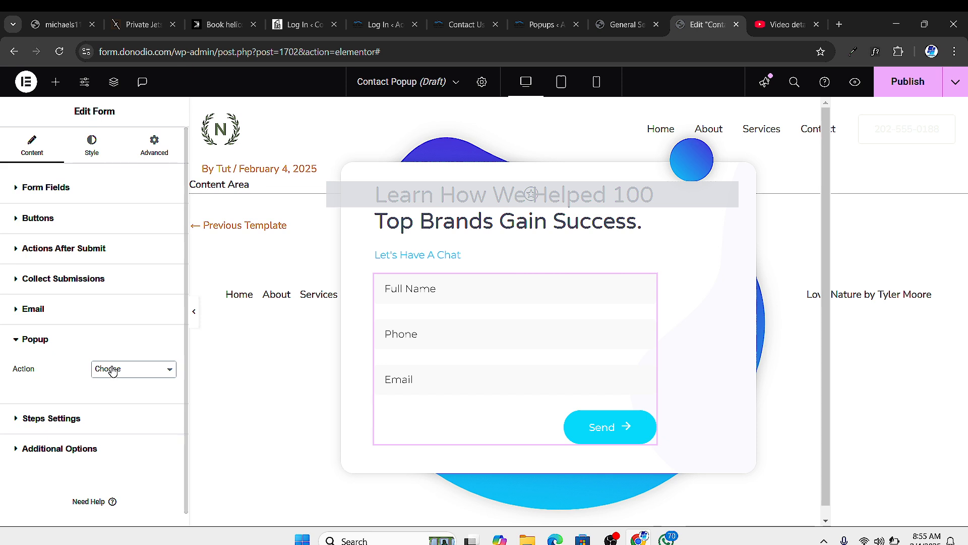
Try Open Popup as the form's popup action and check which popups can be selected.
click(131, 368)
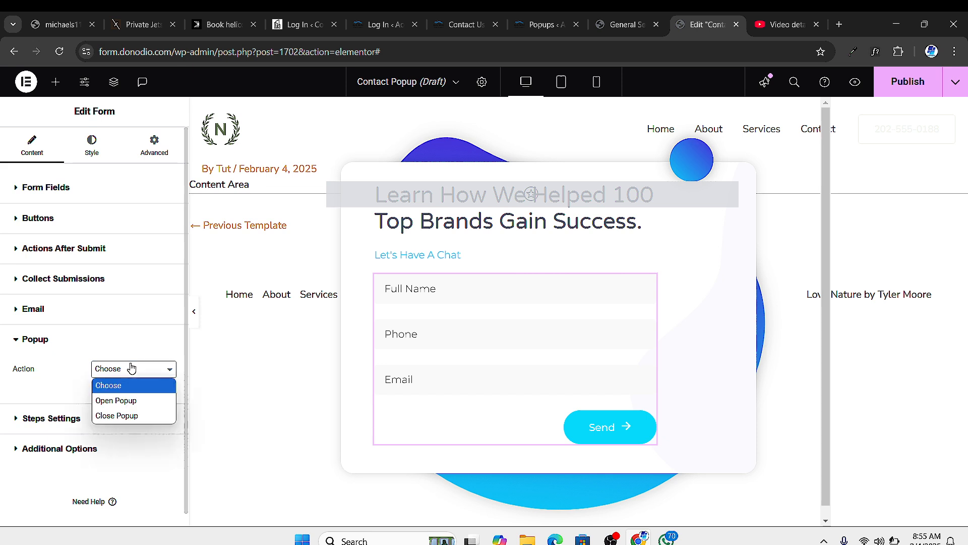
click(146, 400)
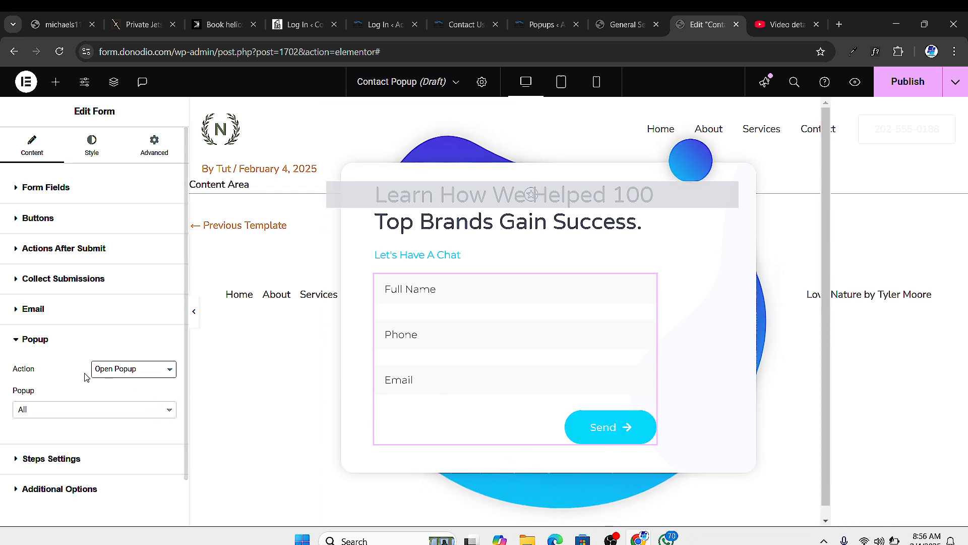
click(97, 412)
click(75, 411)
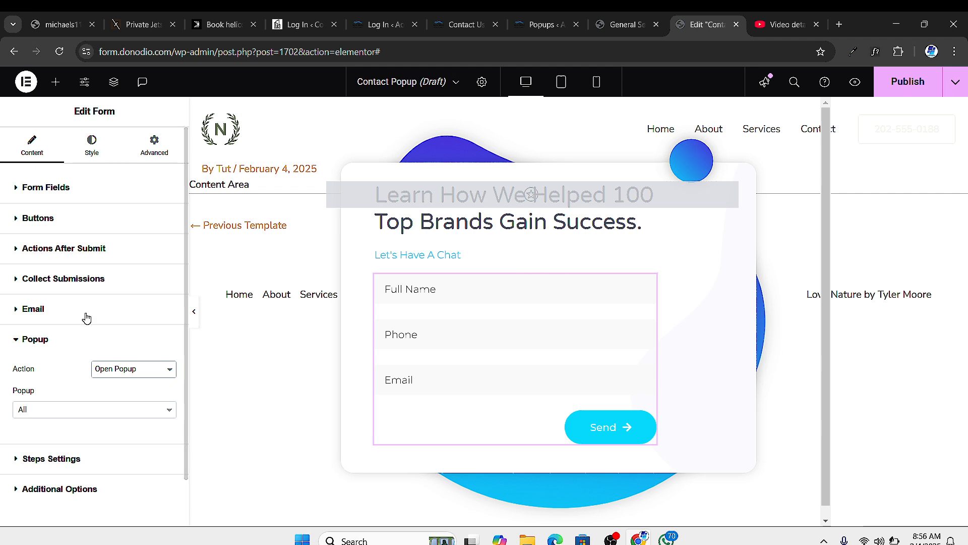
Set the form's popup action to Close Popup and check the list of actions after submit.
click(133, 369)
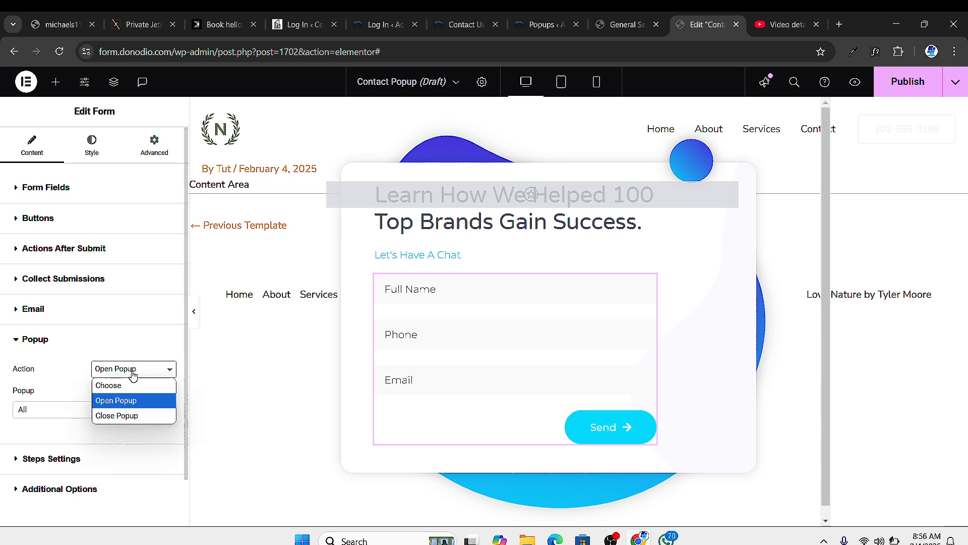
click(116, 411)
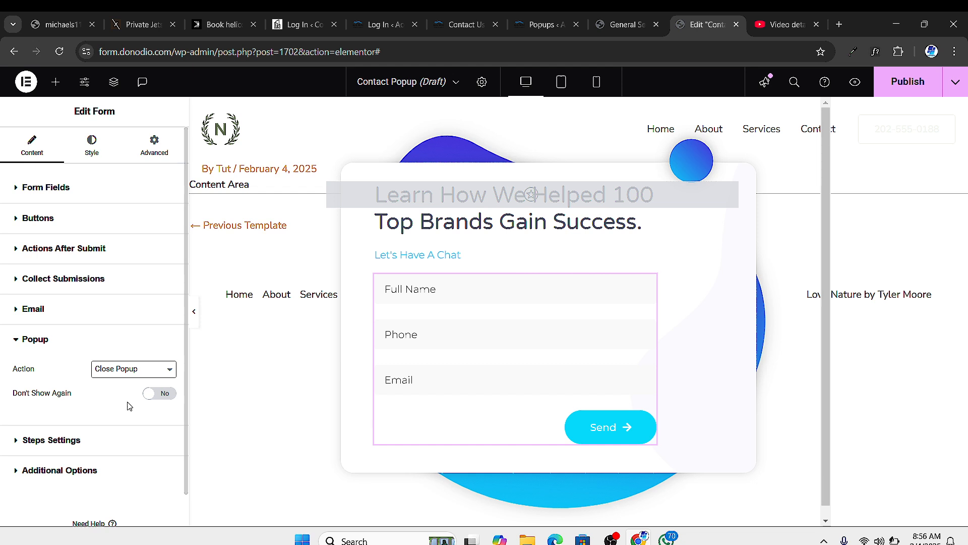
click(18, 249)
scroll(101, 353, down, 2)
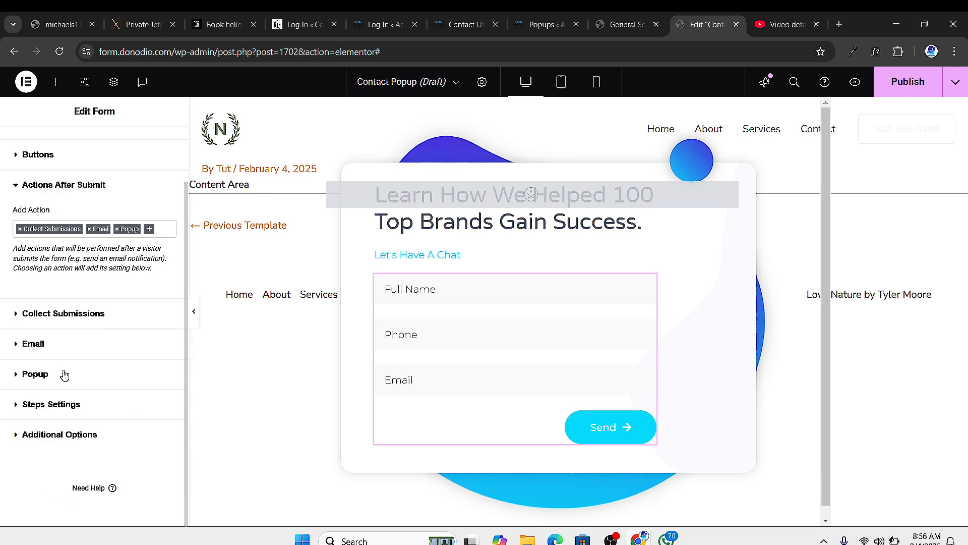
Enable Don't Show Again for the form's popup action and publish the popup without adding display conditions.
click(23, 374)
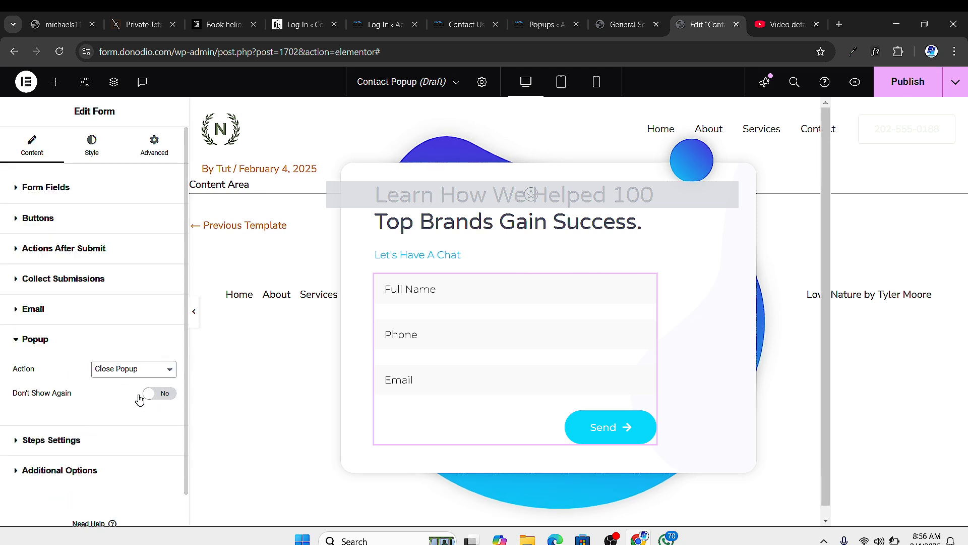
click(160, 394)
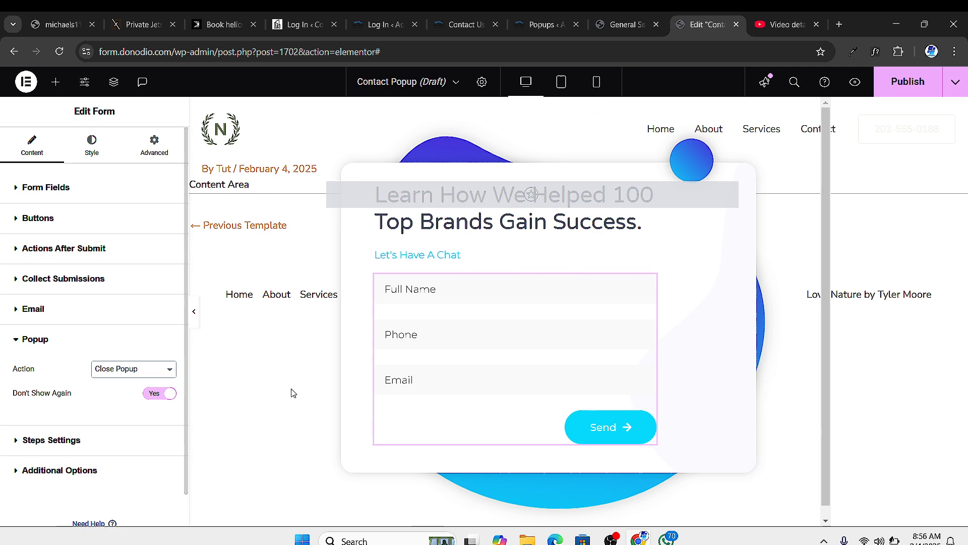
click(896, 94)
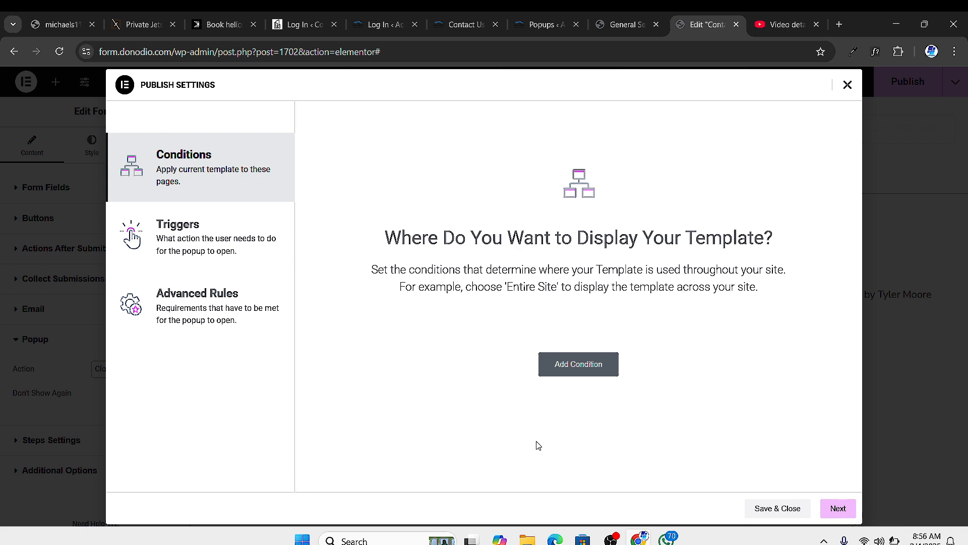
click(786, 509)
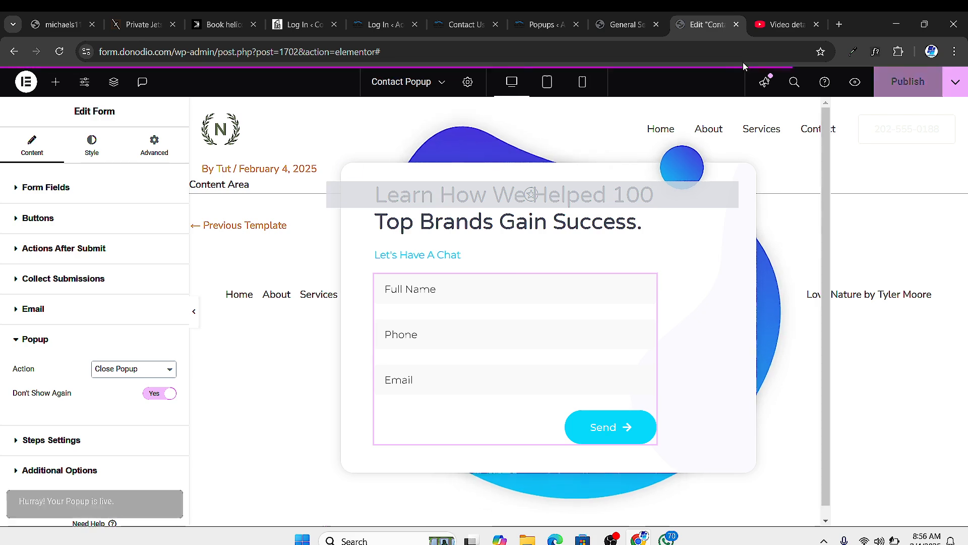
Switch to the WordPress admin, list all pages and view the Contact page in a new browser tab.
click(621, 25)
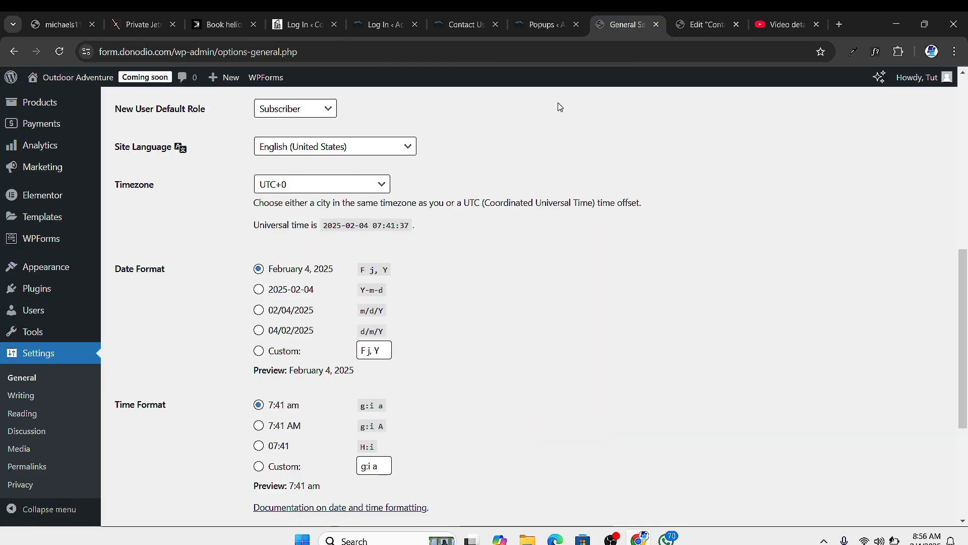
mouse_move(48, 146)
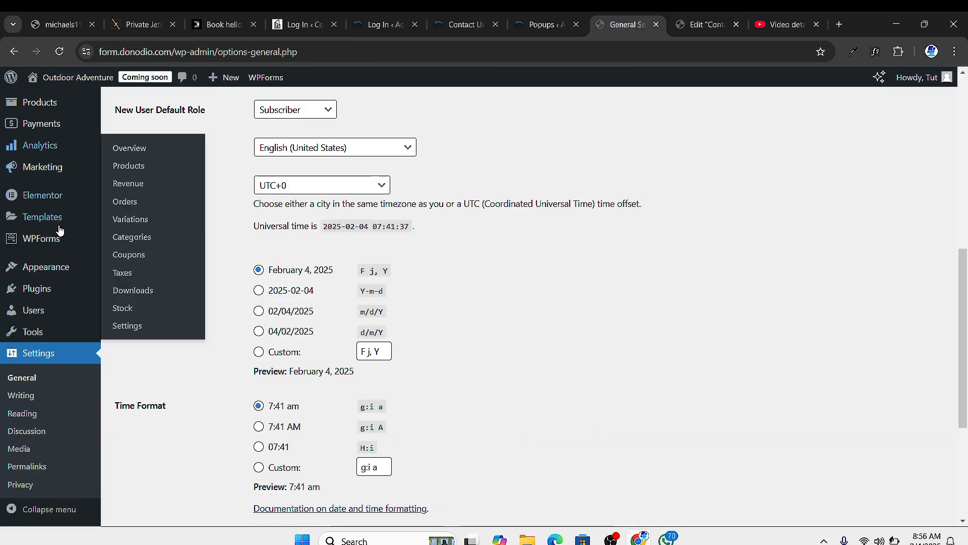
scroll(50, 277, up, 3)
mouse_move(32, 163)
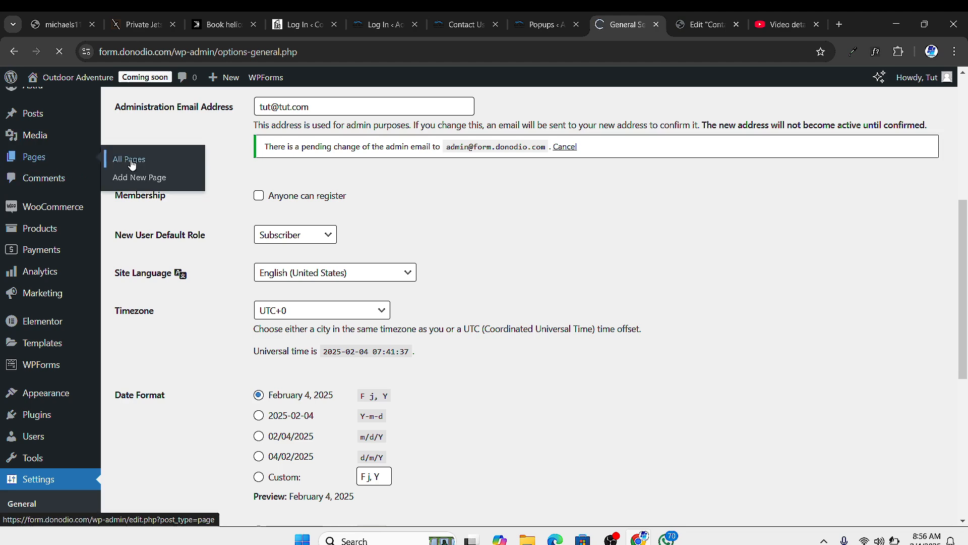
scroll(195, 332, down, 1)
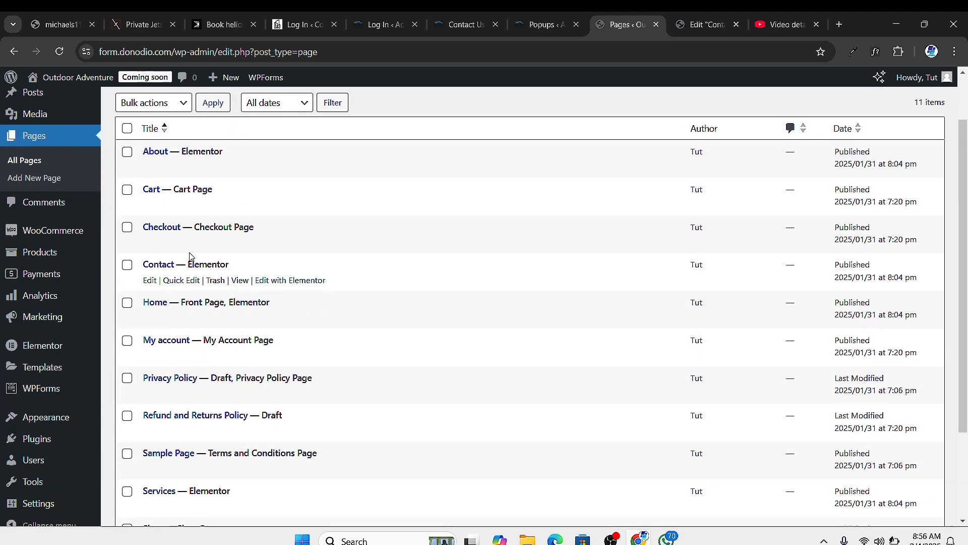
right_click(240, 282)
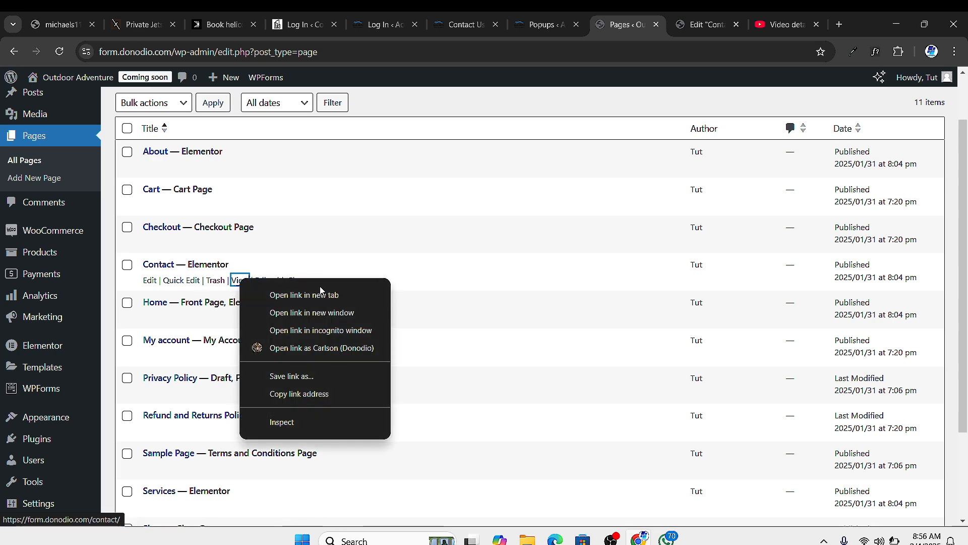
click(262, 292)
Look through the live Contact page down to the team section and open the page for editing in Elementor.
scroll(462, 339, down, 10)
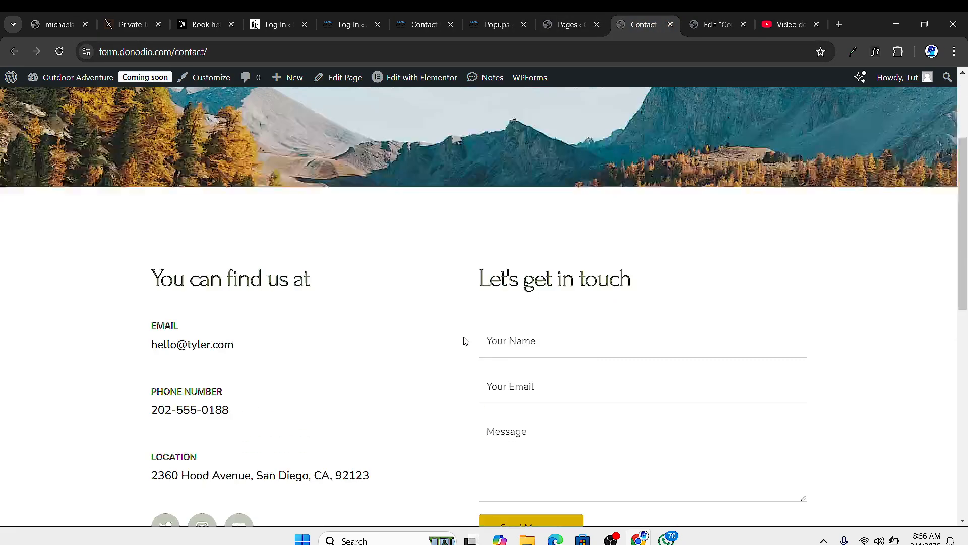
scroll(588, 294, up, 2)
scroll(422, 354, down, 5)
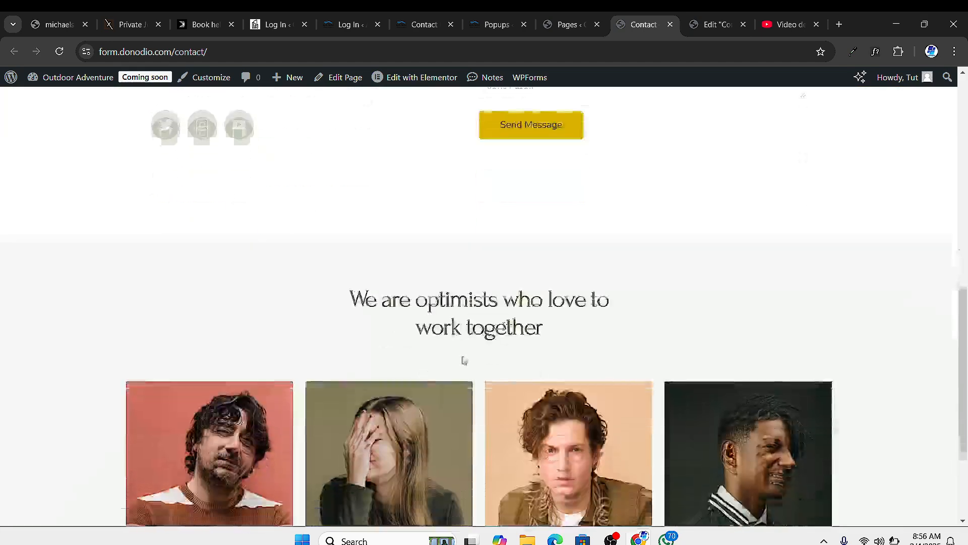
scroll(494, 273, up, 1)
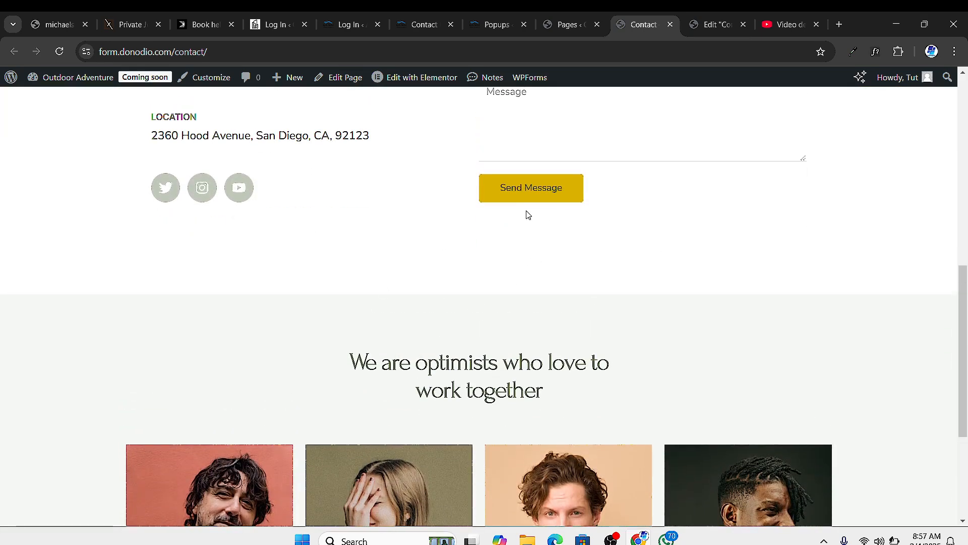
click(414, 78)
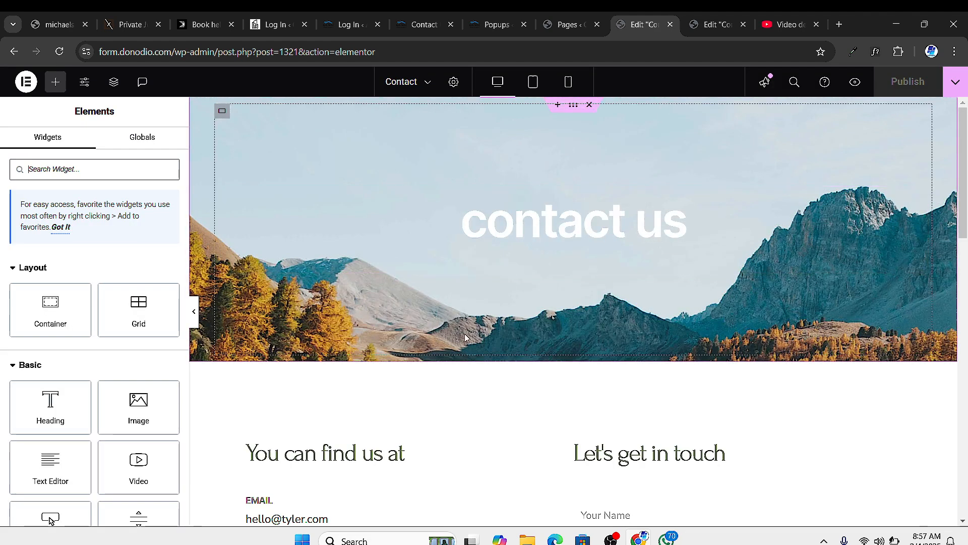
Add a single-column flexbox container below the team photos on the Contact page.
scroll(451, 332, down, 16)
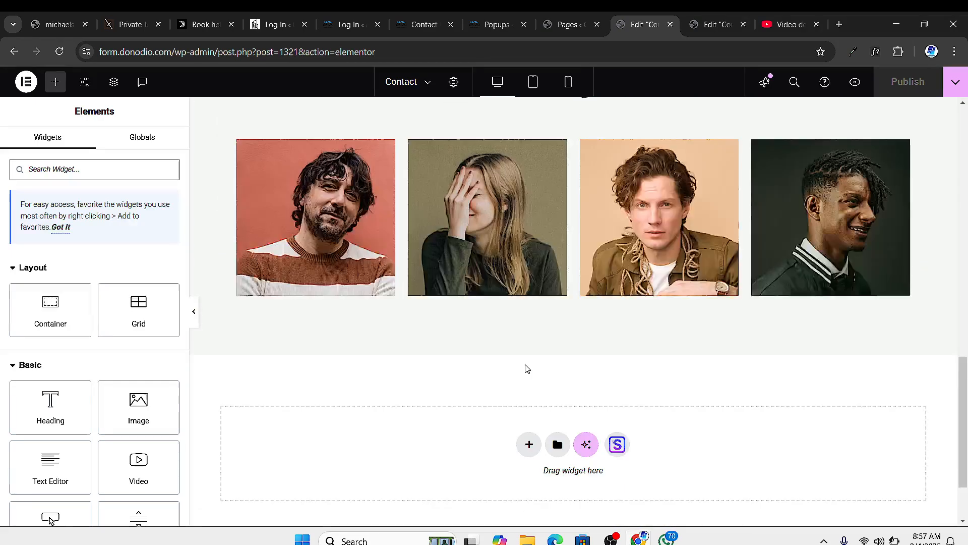
scroll(527, 368, down, 2)
click(528, 348)
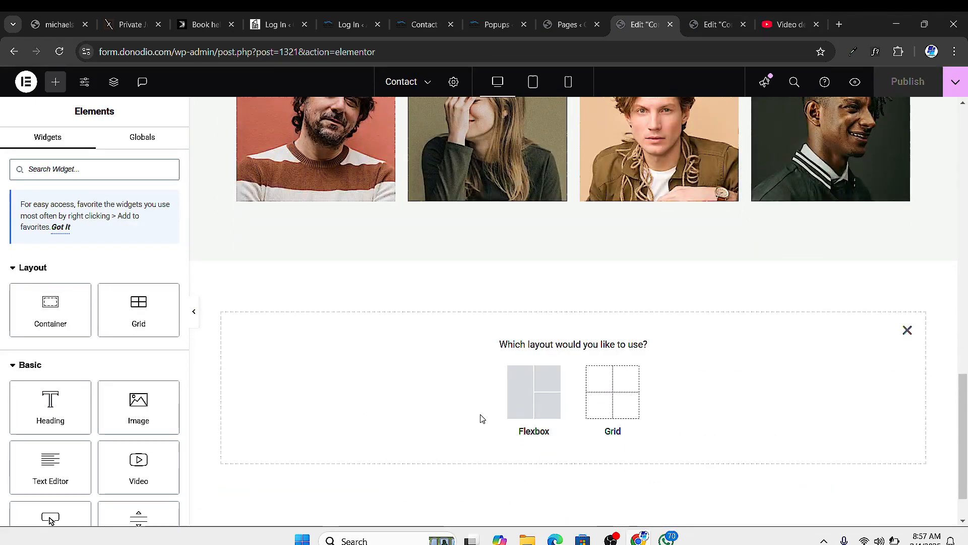
click(510, 411)
click(426, 379)
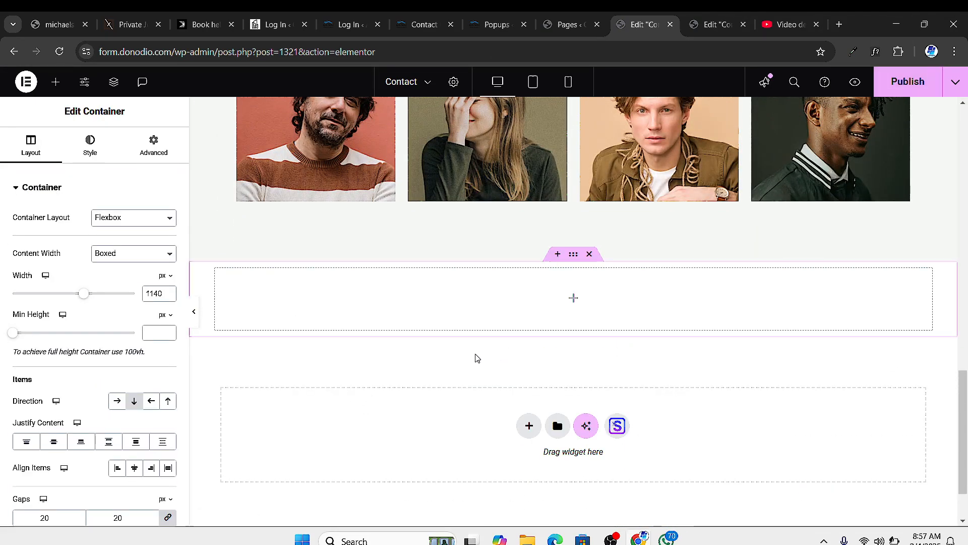
Move the new container above the "We are optimists who love to work together" section.
drag(573, 254, 536, 247)
scroll(571, 260, up, 7)
drag(182, 331, 182, 331)
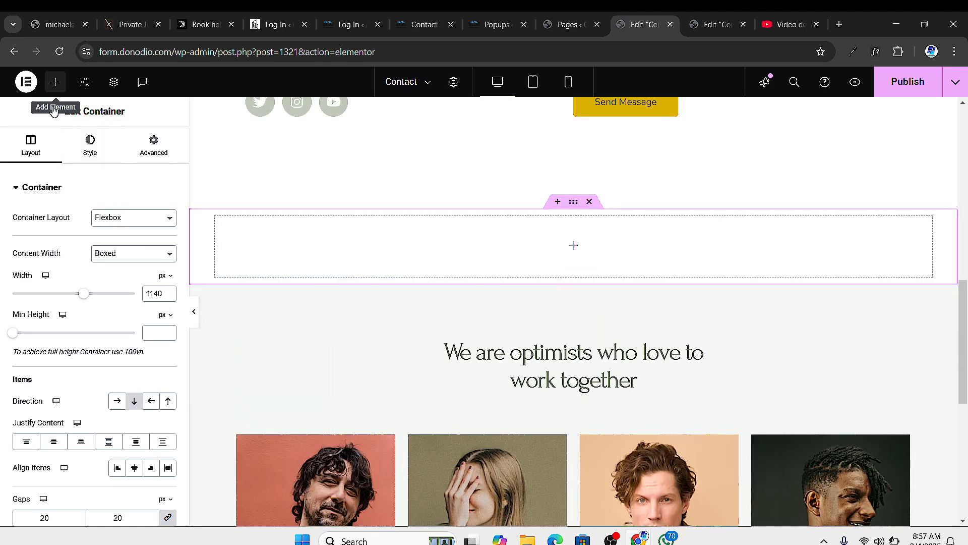
Place a Button widget in the empty container and set its text to "Contact Us".
click(55, 82)
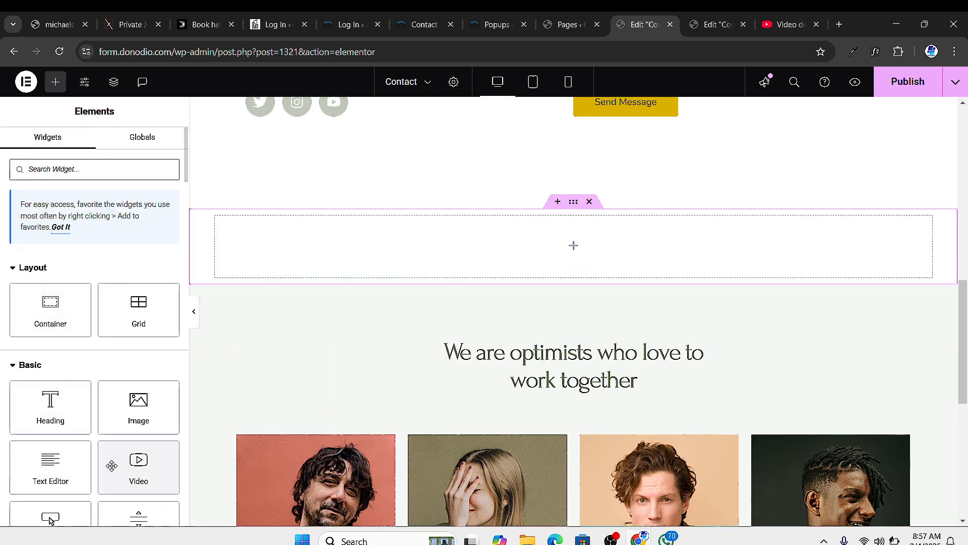
scroll(56, 457, down, 1)
drag(55, 457, 551, 239)
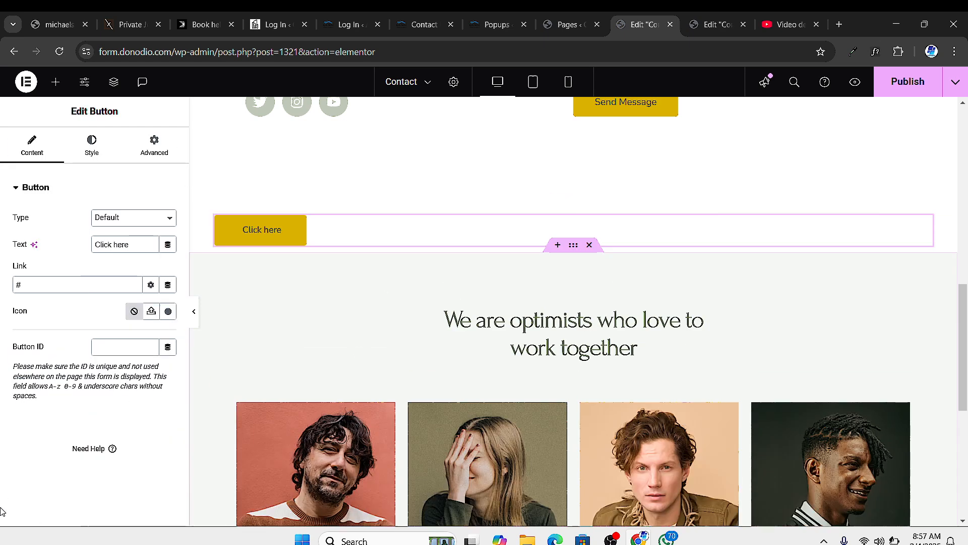
triple_click(112, 243)
text(Con)
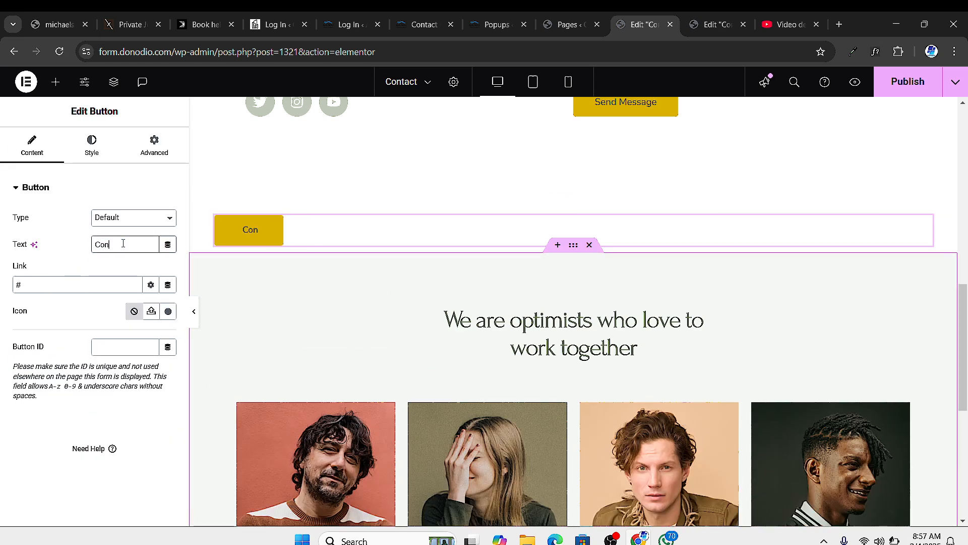
text(tact Us)
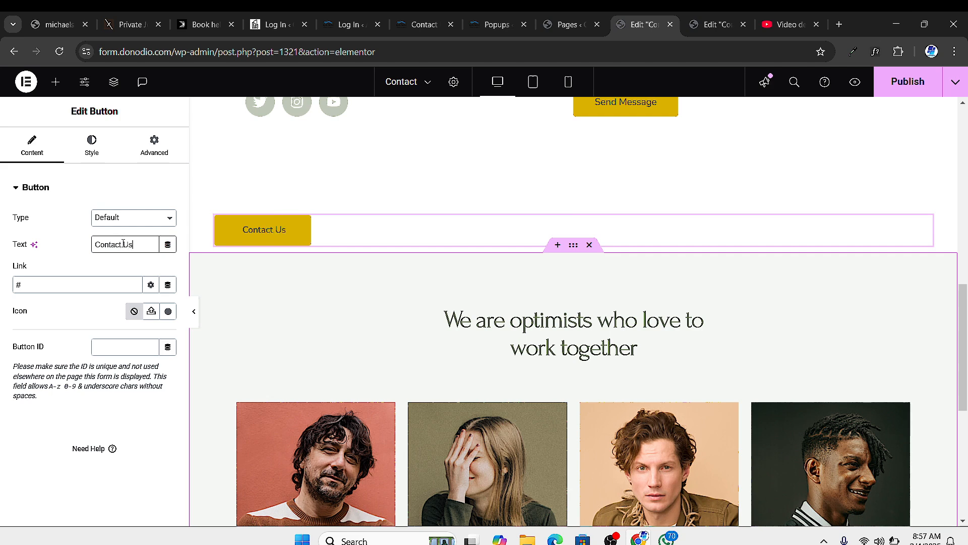
Set the Contact Us button's typography weight to 600 (Semi Bold) and slightly increase its font size.
click(86, 138)
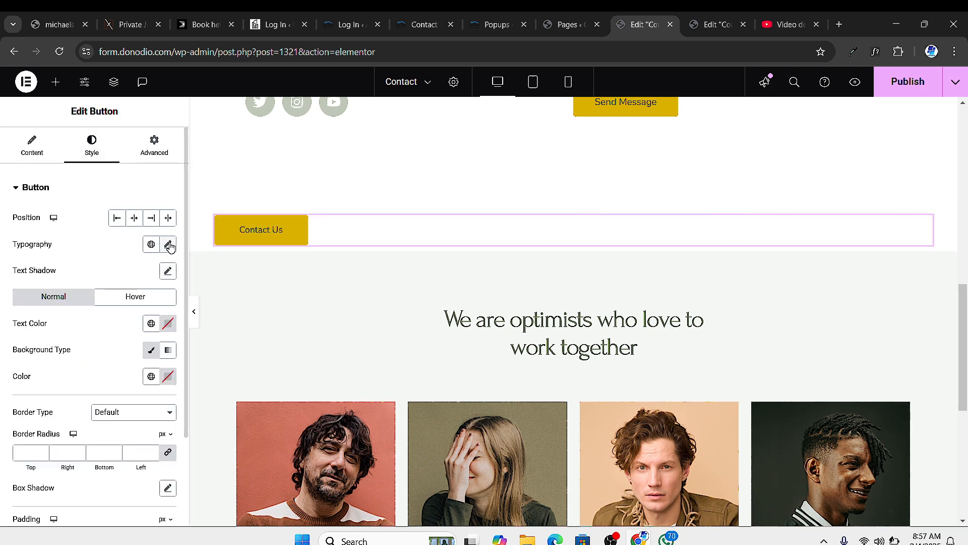
click(169, 245)
click(102, 373)
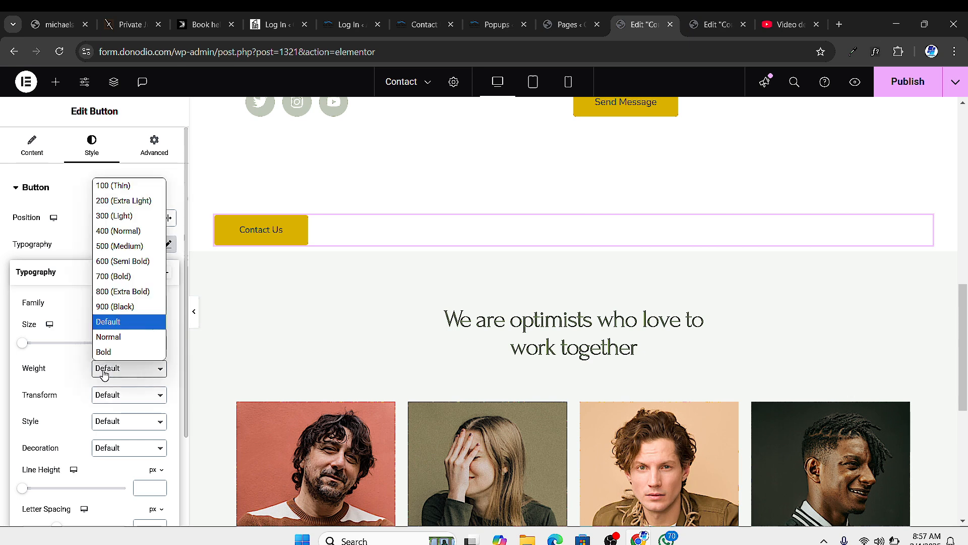
click(121, 261)
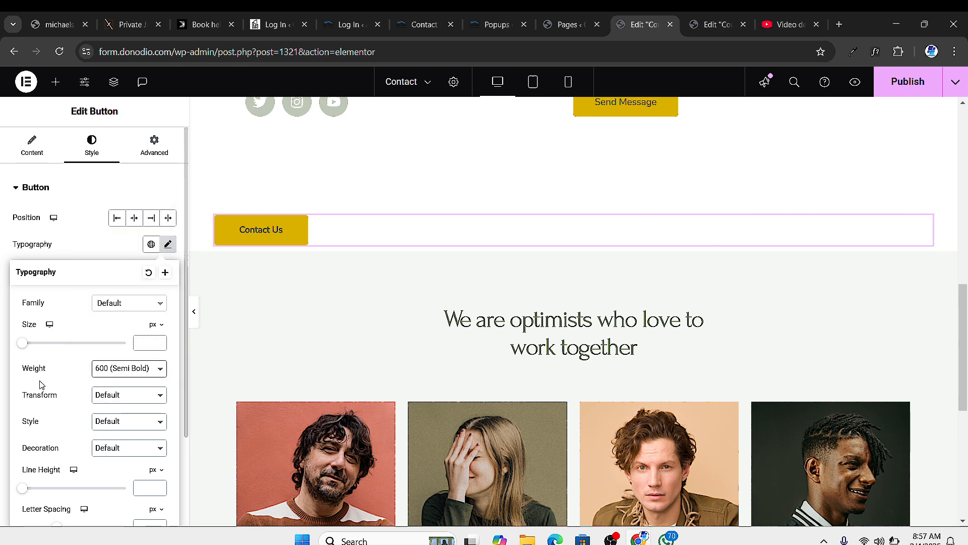
drag(20, 347, 30, 344)
Link the Contact Us button dynamically to the Popup action and set its action to Open Popup.
click(24, 161)
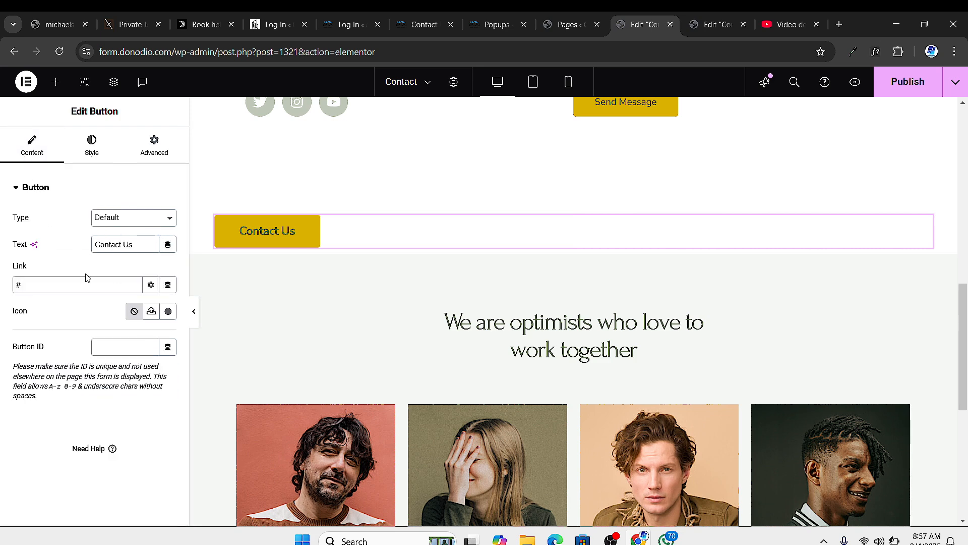
click(168, 286)
scroll(78, 368, down, 3)
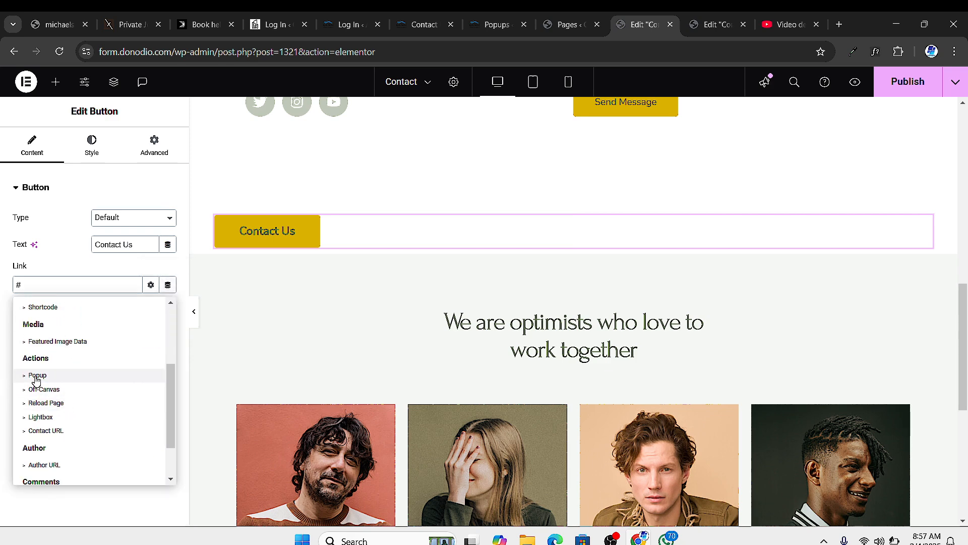
click(36, 376)
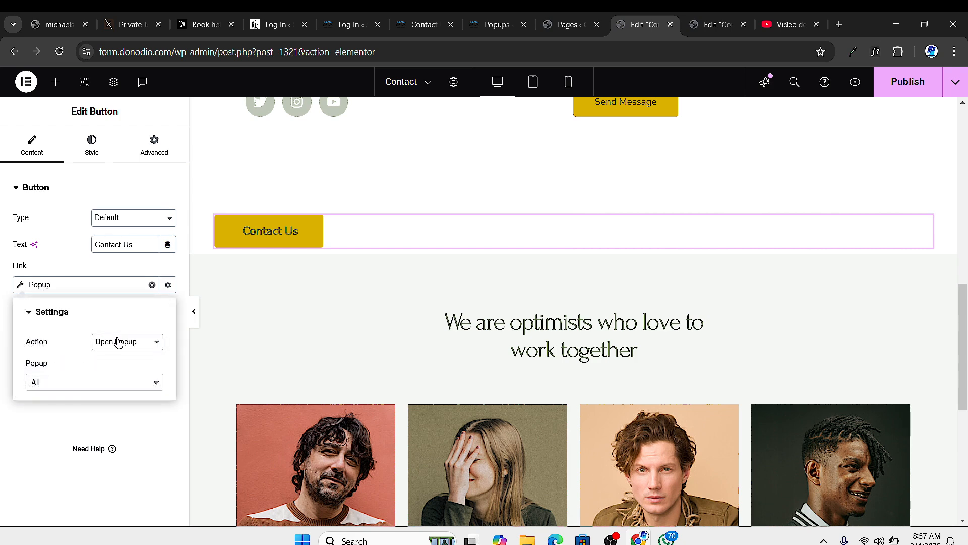
click(128, 346)
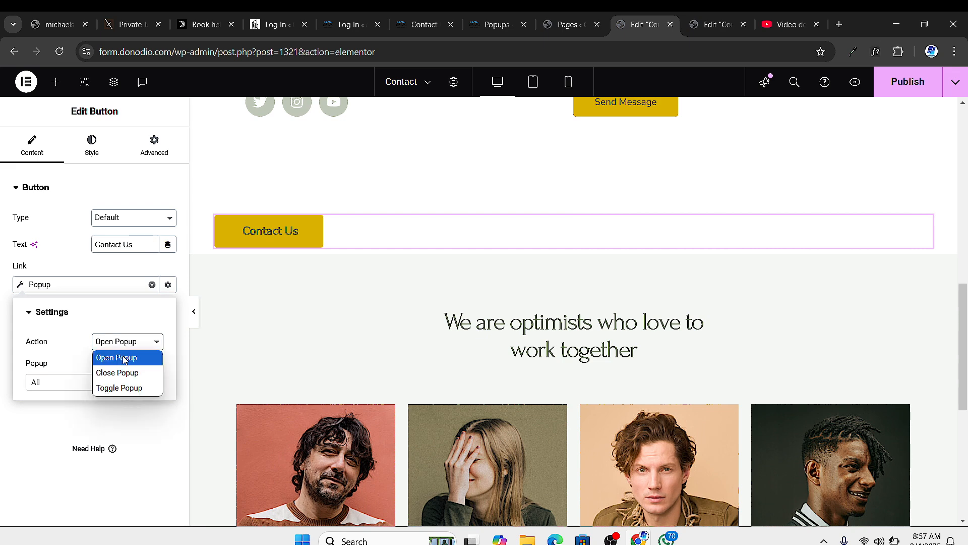
click(123, 358)
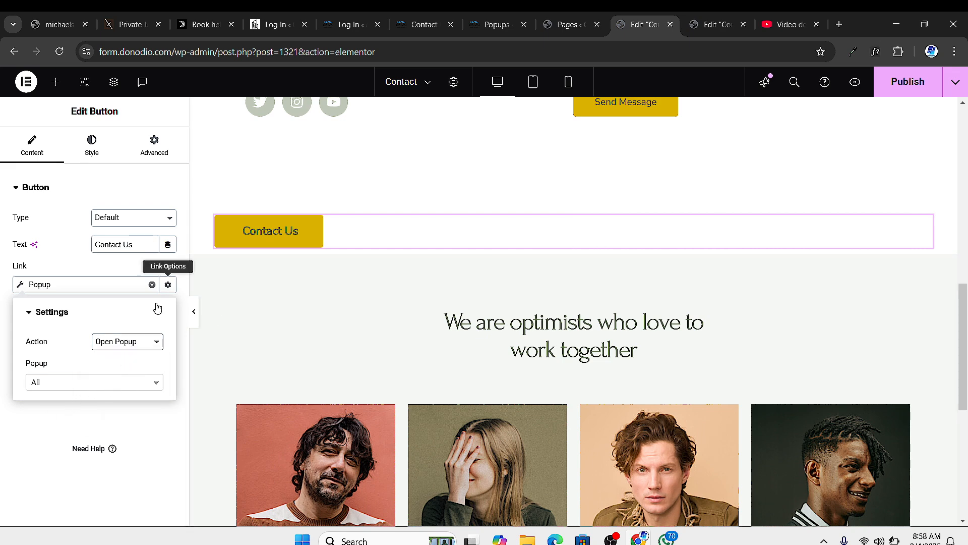
Choose the Contact Popup template as the popup the button opens, and publish the Contact page.
click(716, 24)
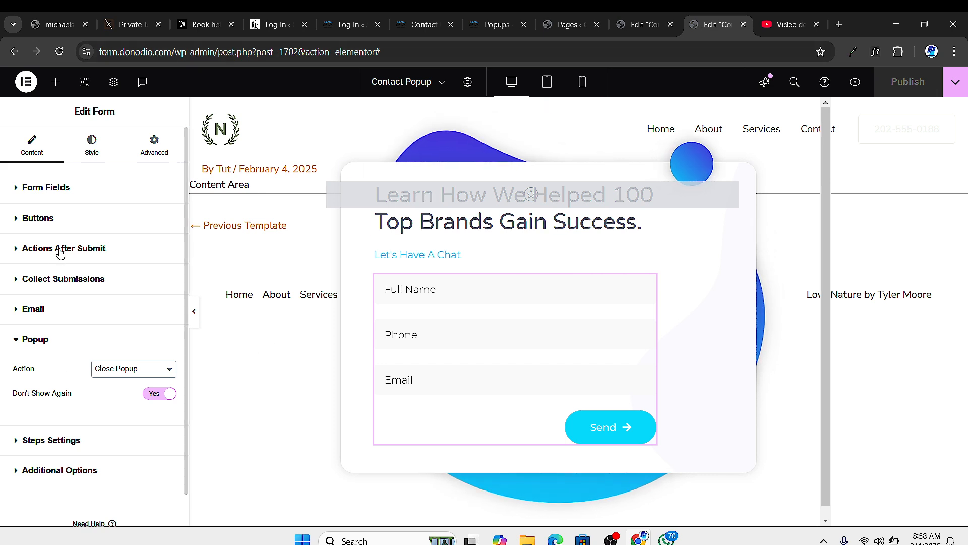
click(640, 25)
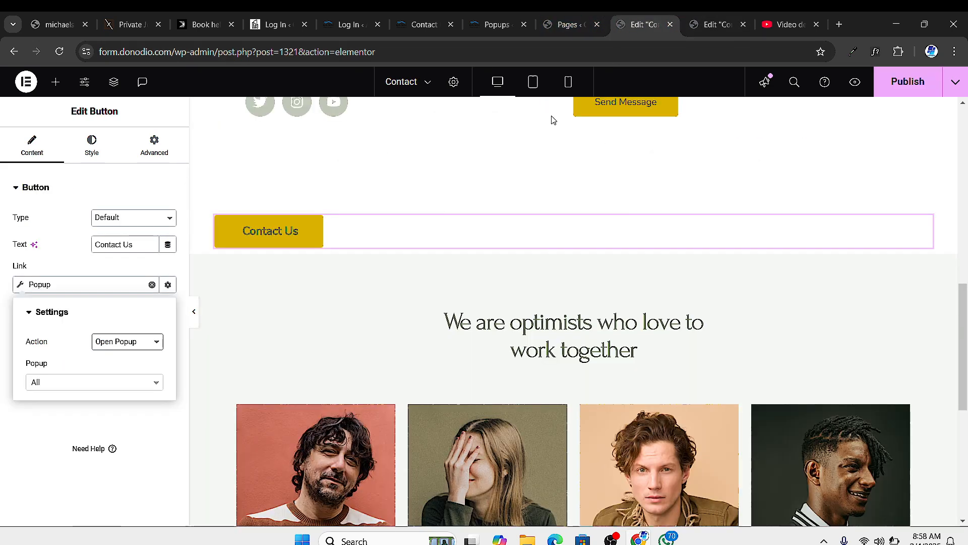
click(96, 388)
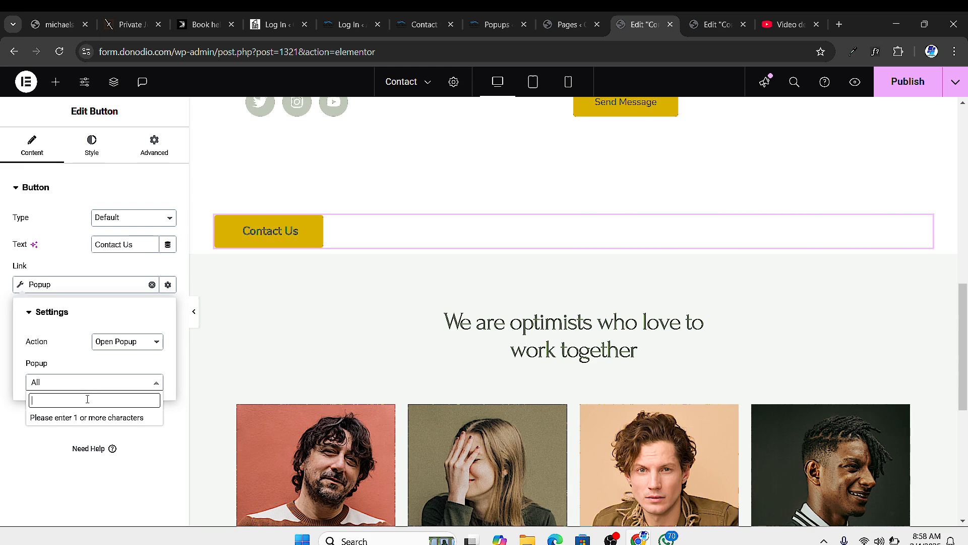
text(contact)
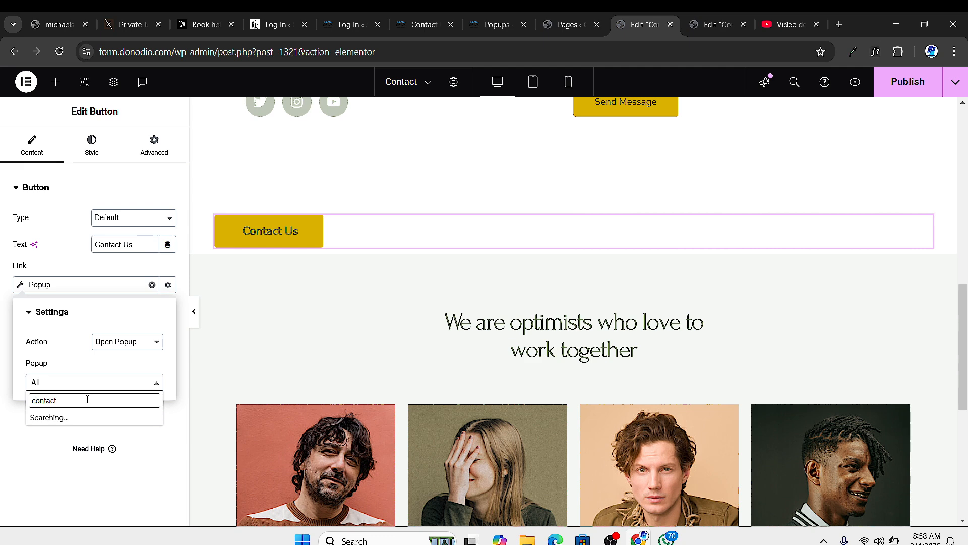
click(79, 419)
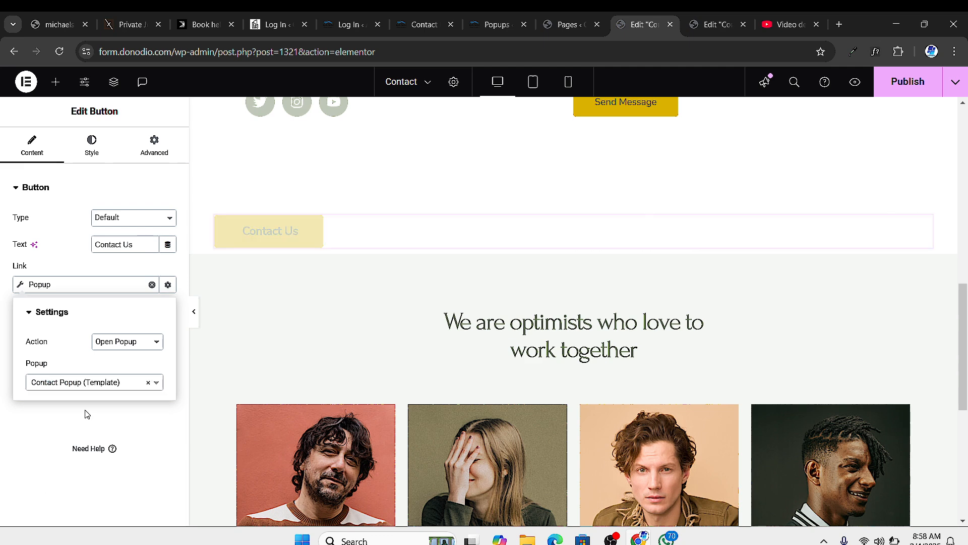
click(894, 94)
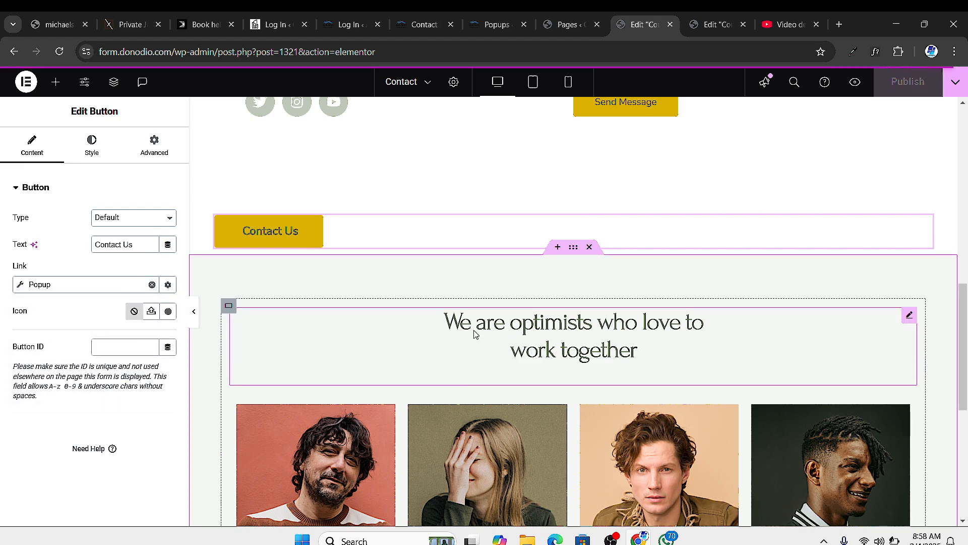
Preview the Contact page, open the popup from the Contact Us button, and submit it with a test name, phone number and e-mail.
click(852, 82)
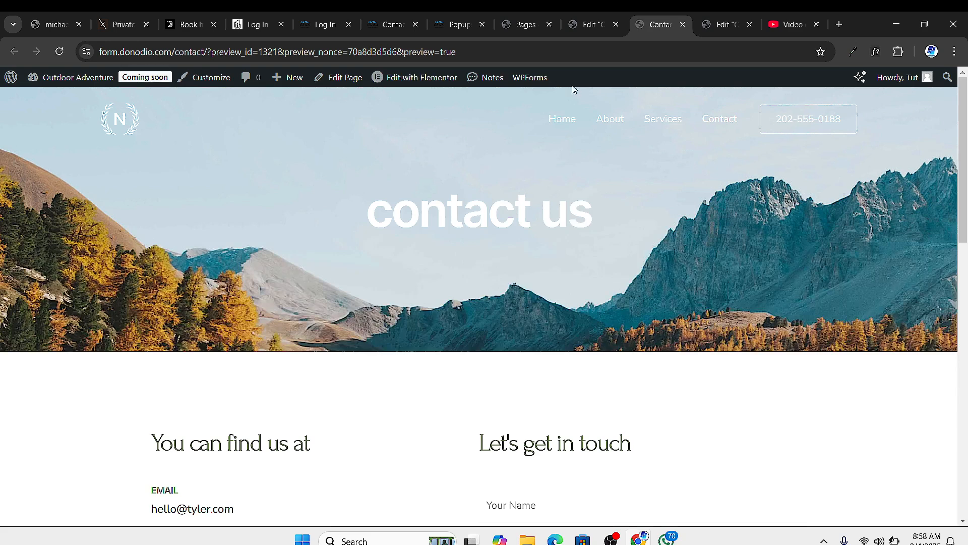
scroll(426, 368, down, 10)
click(172, 326)
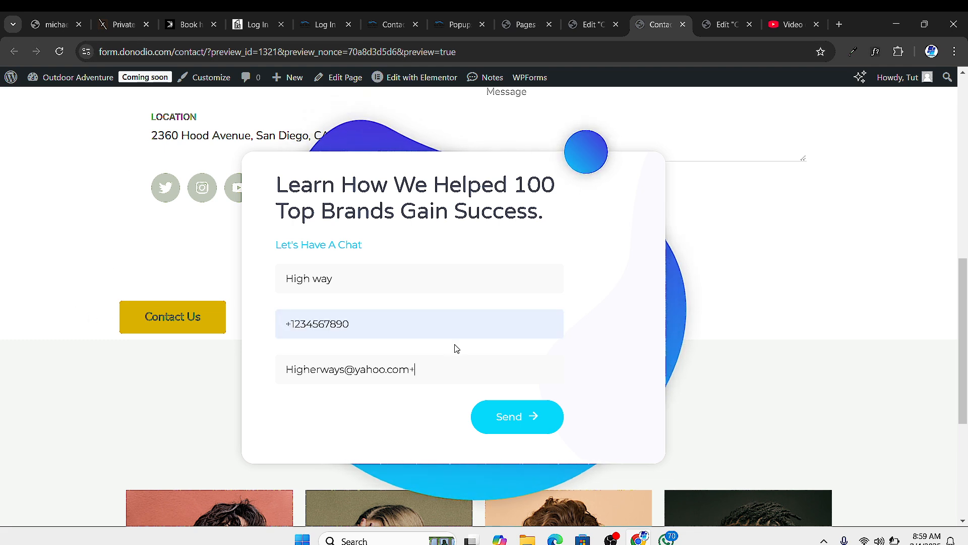
click(523, 425)
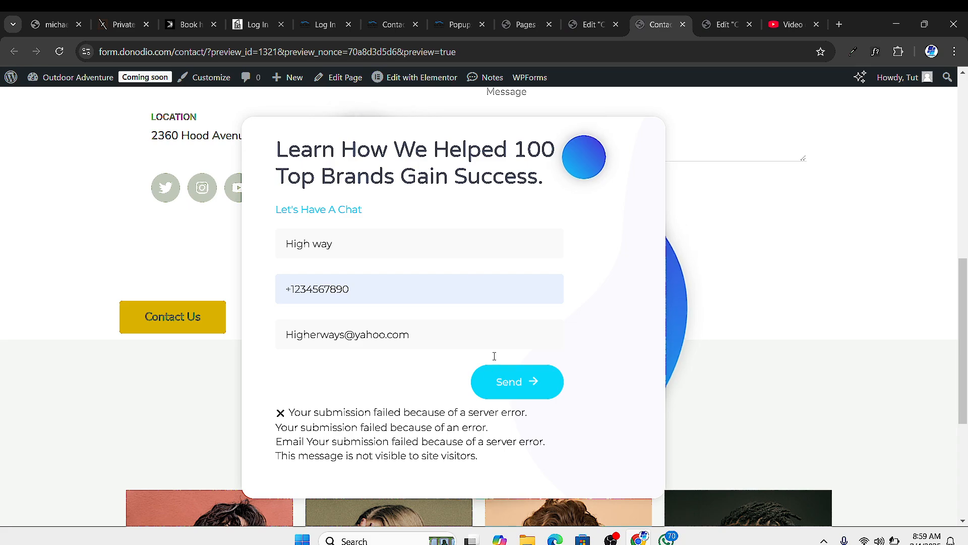
Look through the live Acqua Marina Holiday home page from its WordPress admin, and return to the Contact page preview with the popup form.
click(555, 539)
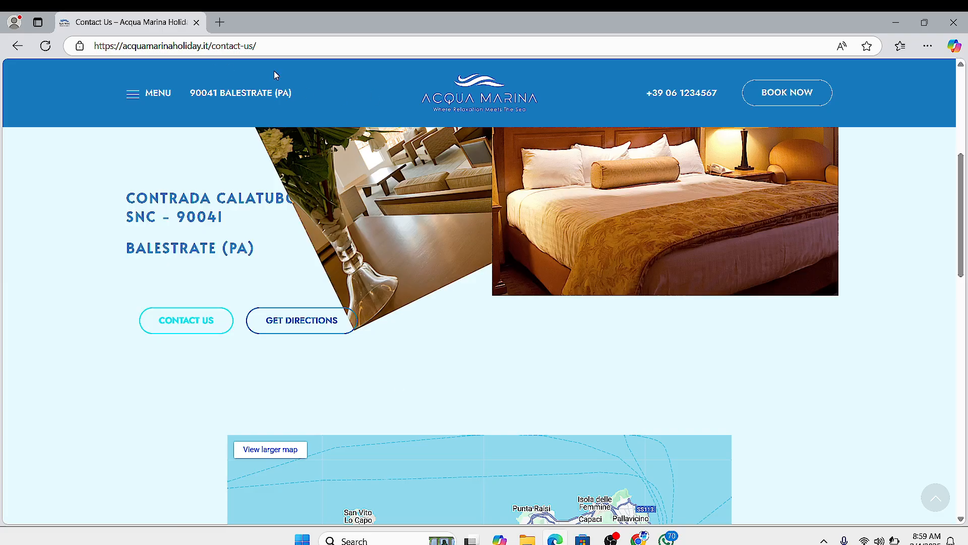
key(alt+Tab)
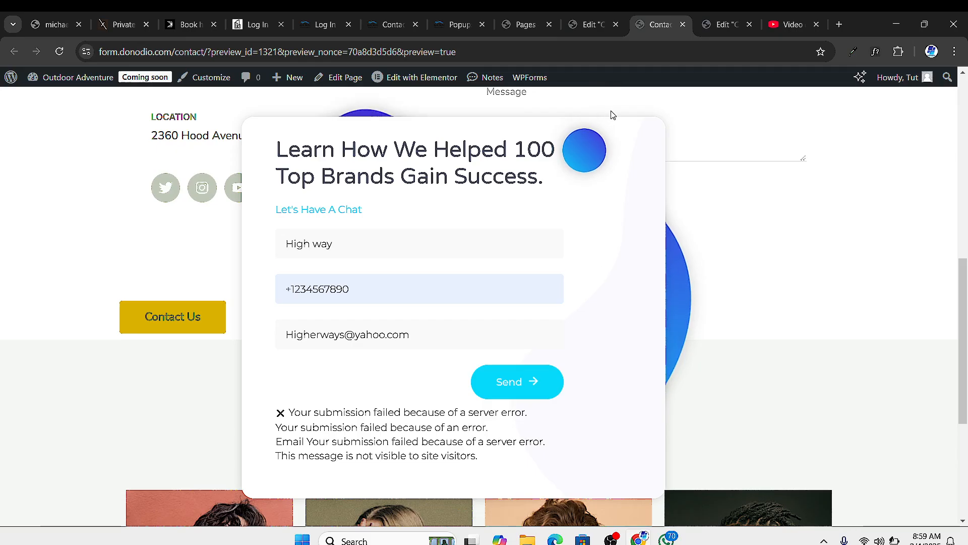
click(578, 25)
click(526, 24)
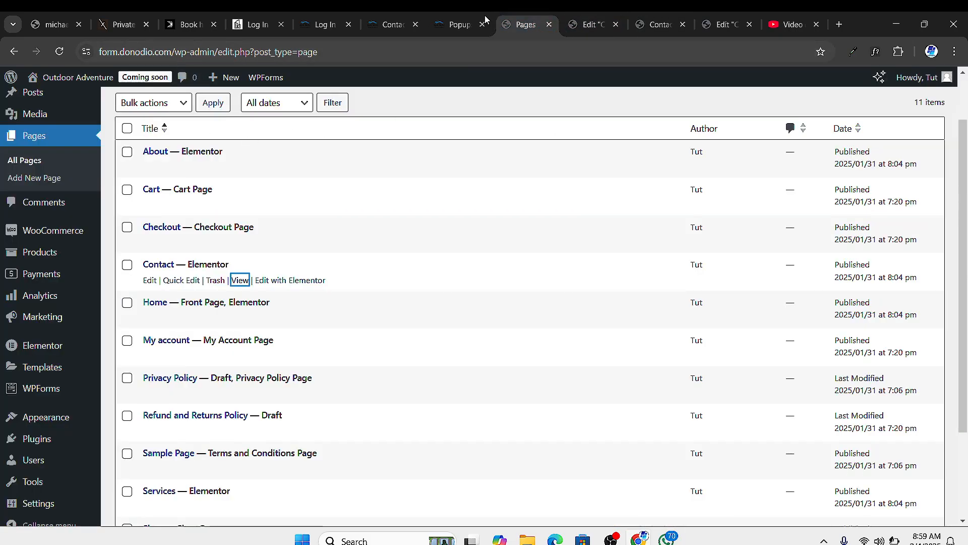
click(726, 24)
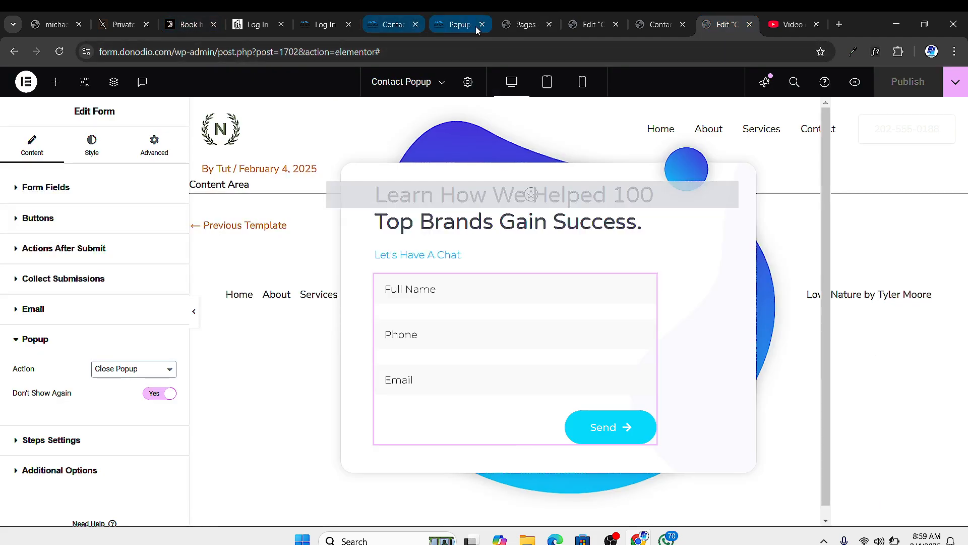
click(440, 33)
mouse_move(84, 86)
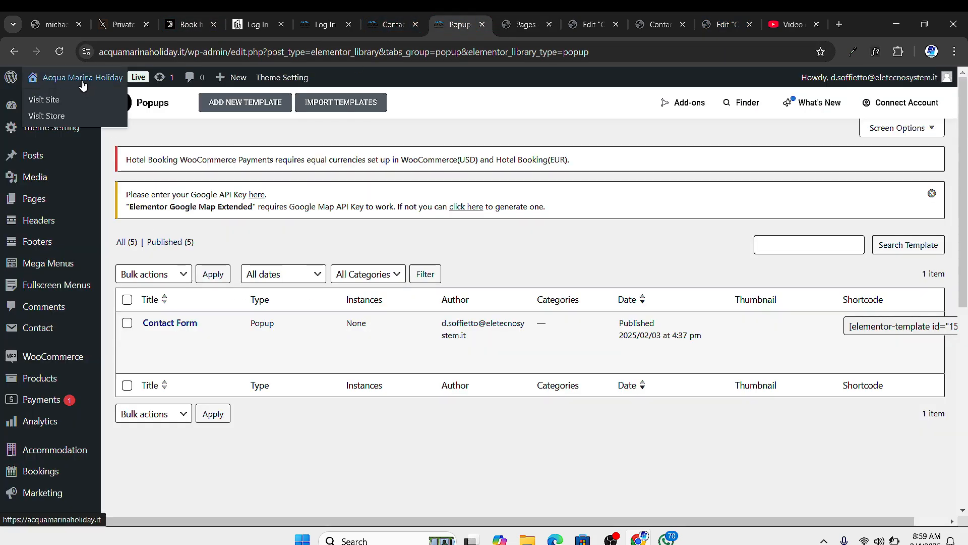
click(49, 104)
scroll(335, 278, down, 10)
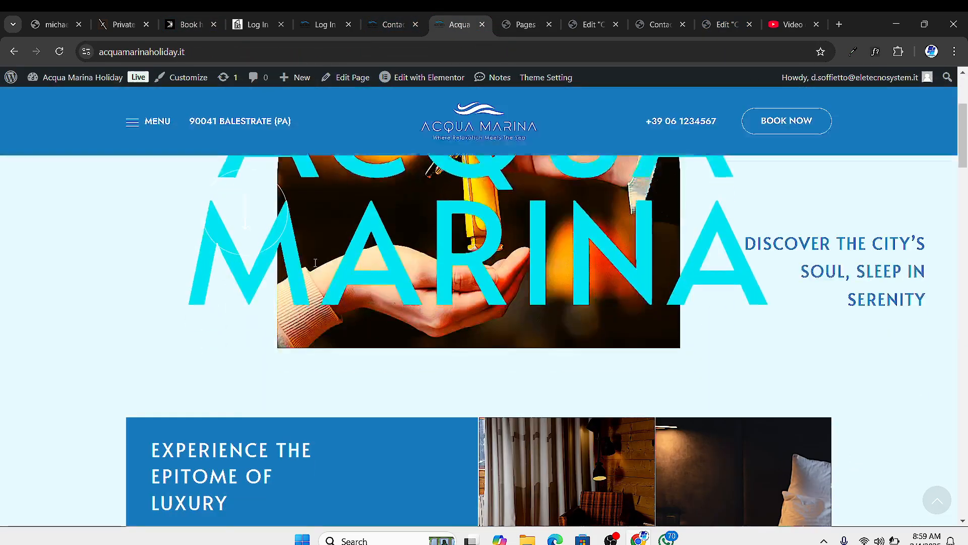
scroll(334, 278, down, 10)
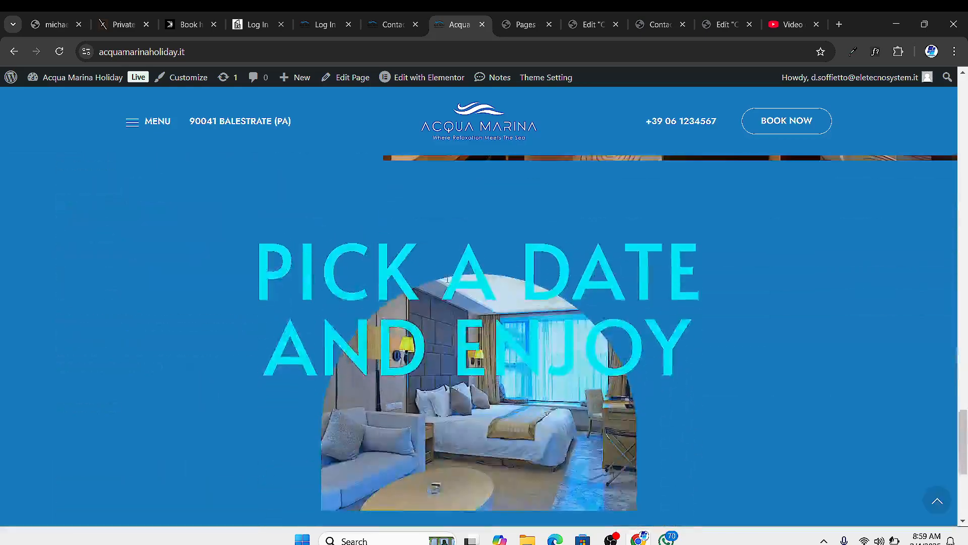
scroll(514, 216, up, 3)
scroll(514, 216, up, 6)
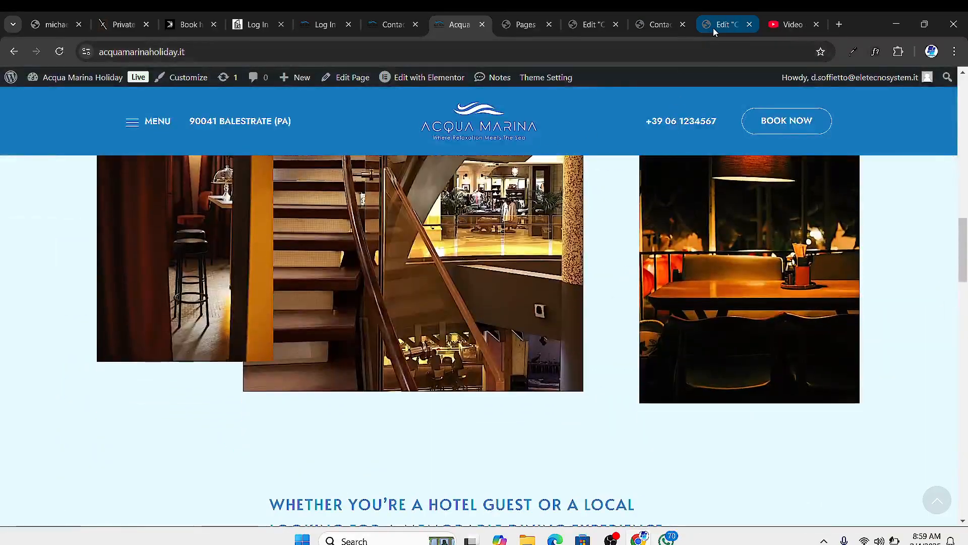
click(713, 27)
click(656, 25)
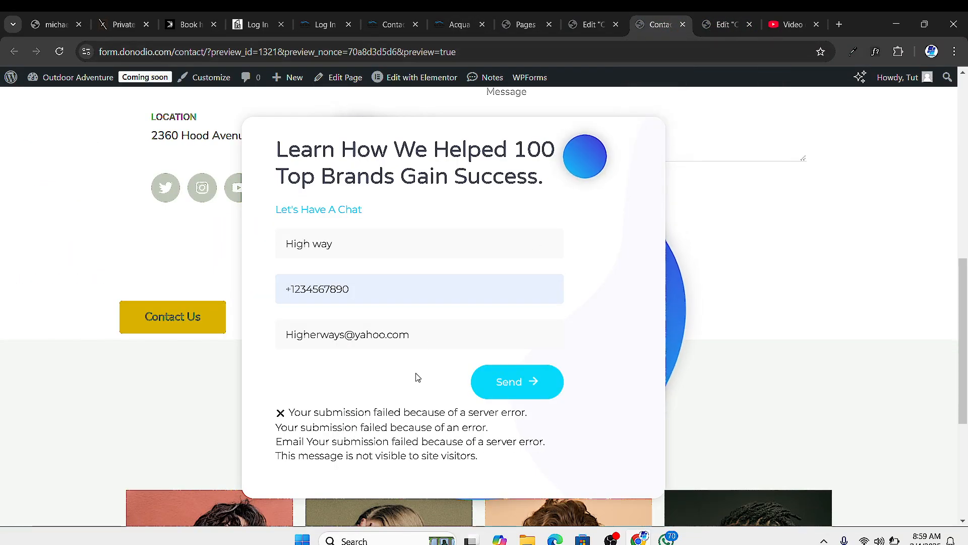